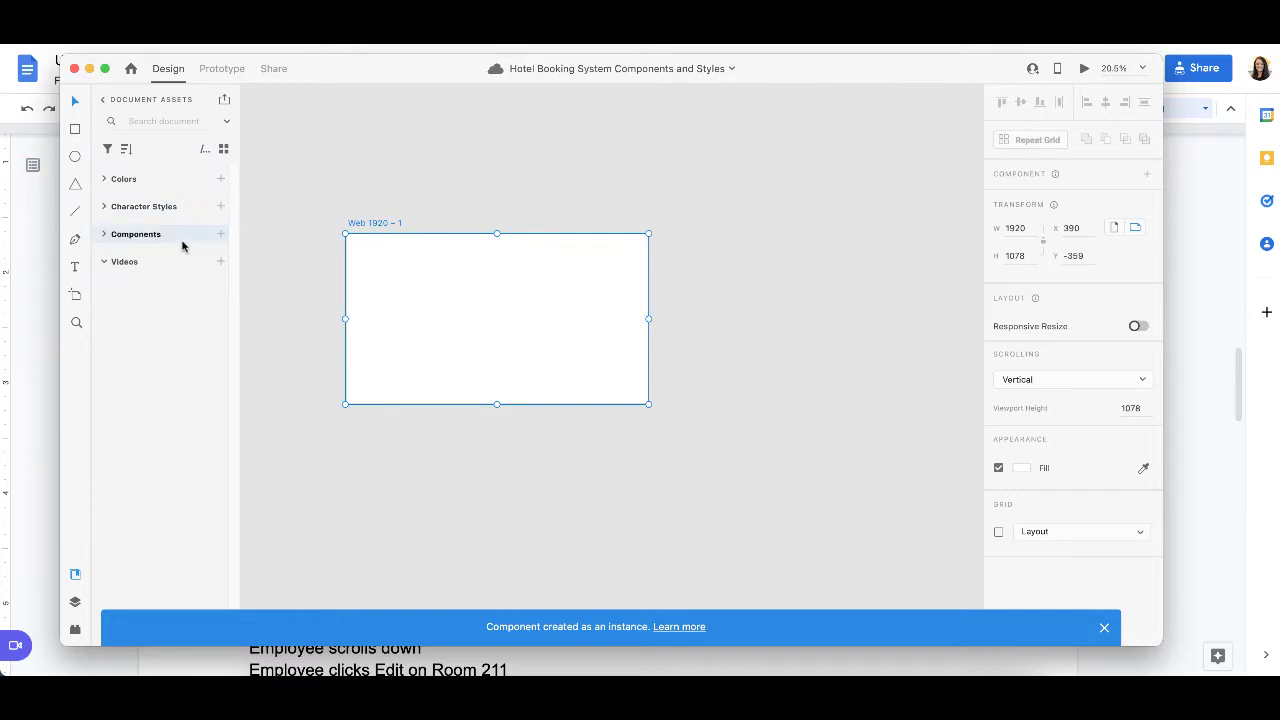
Step: Place a Navigation Bar component from the document's components flush with the upper edge of the Web 1920 – 1 artboard
click(103, 236)
scroll(196, 397, down, 6)
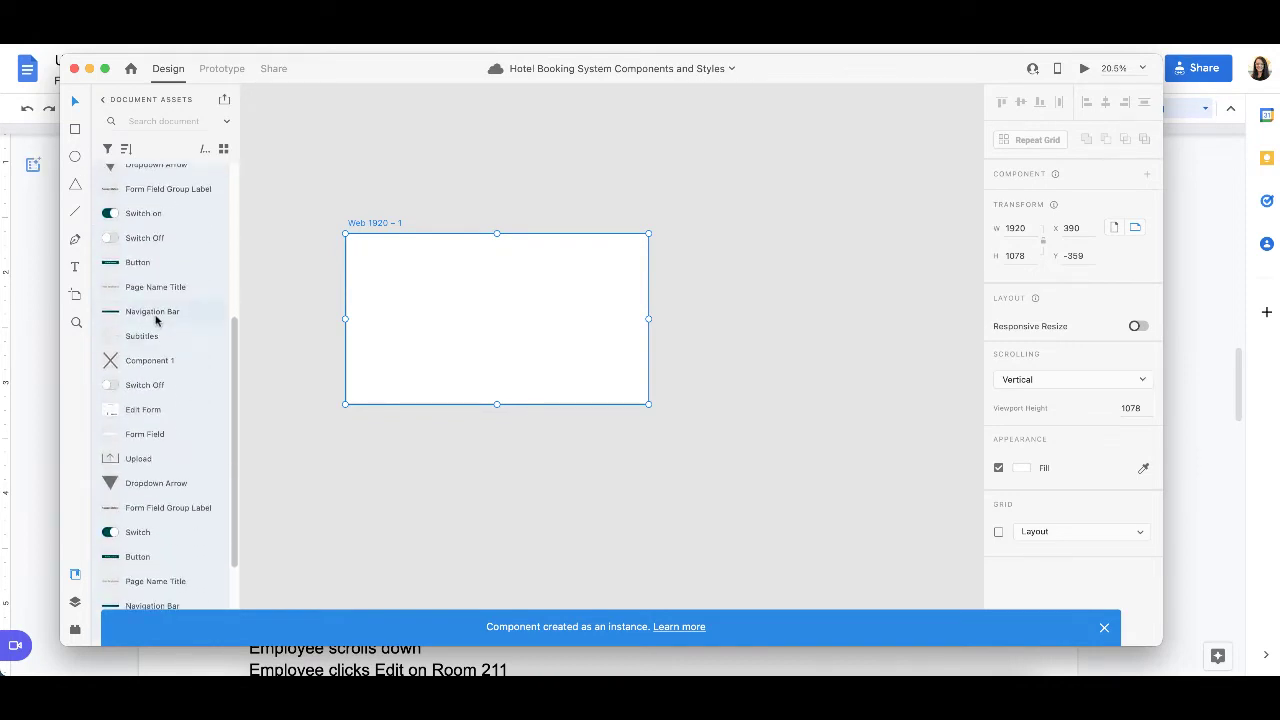
drag(152, 313, 406, 260)
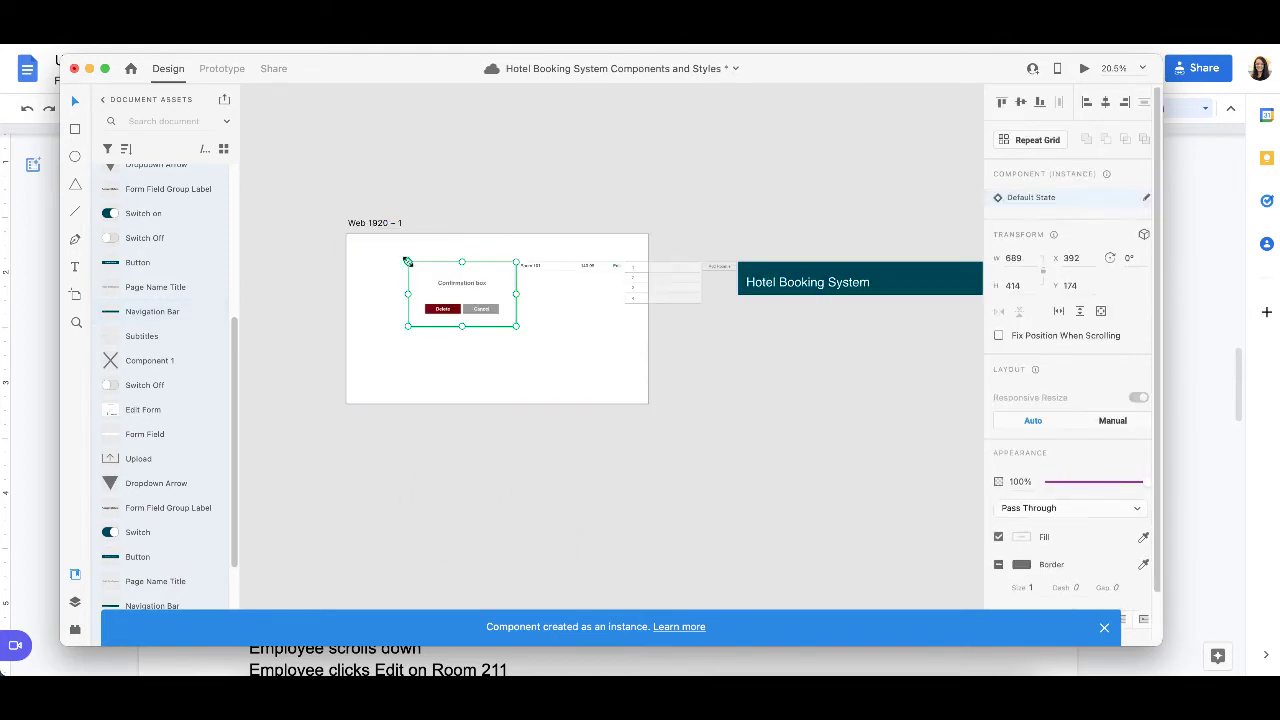
key(super+z)
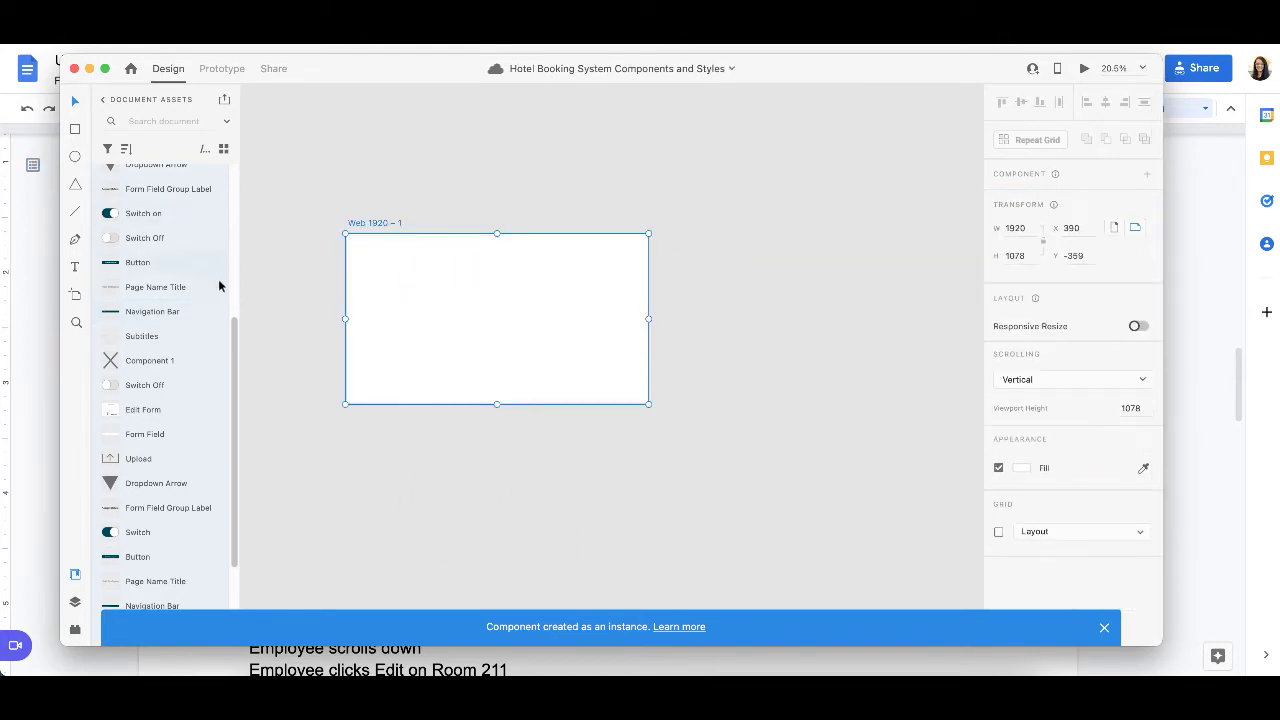
click(273, 287)
drag(153, 314, 431, 270)
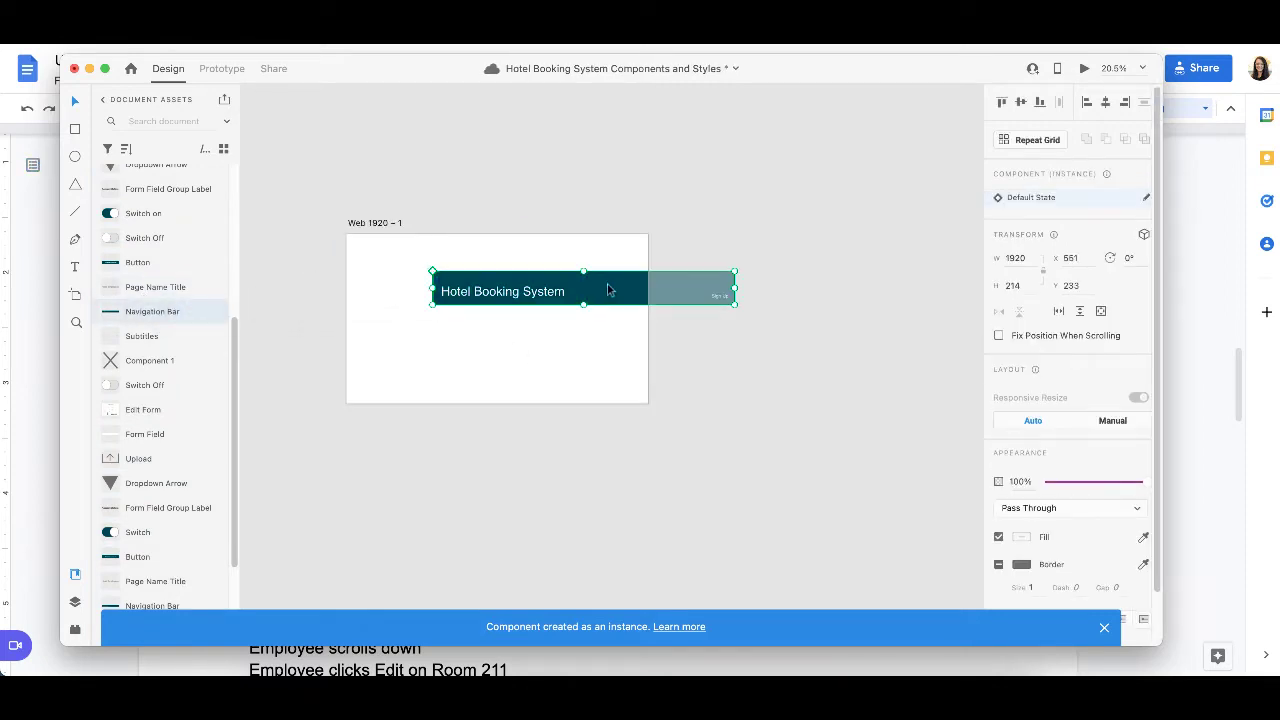
drag(608, 290, 523, 251)
Step: Duplicate the Sign Up text to its left within the navigation bar and change the copy to "Login"
scroll(523, 251, up, 5)
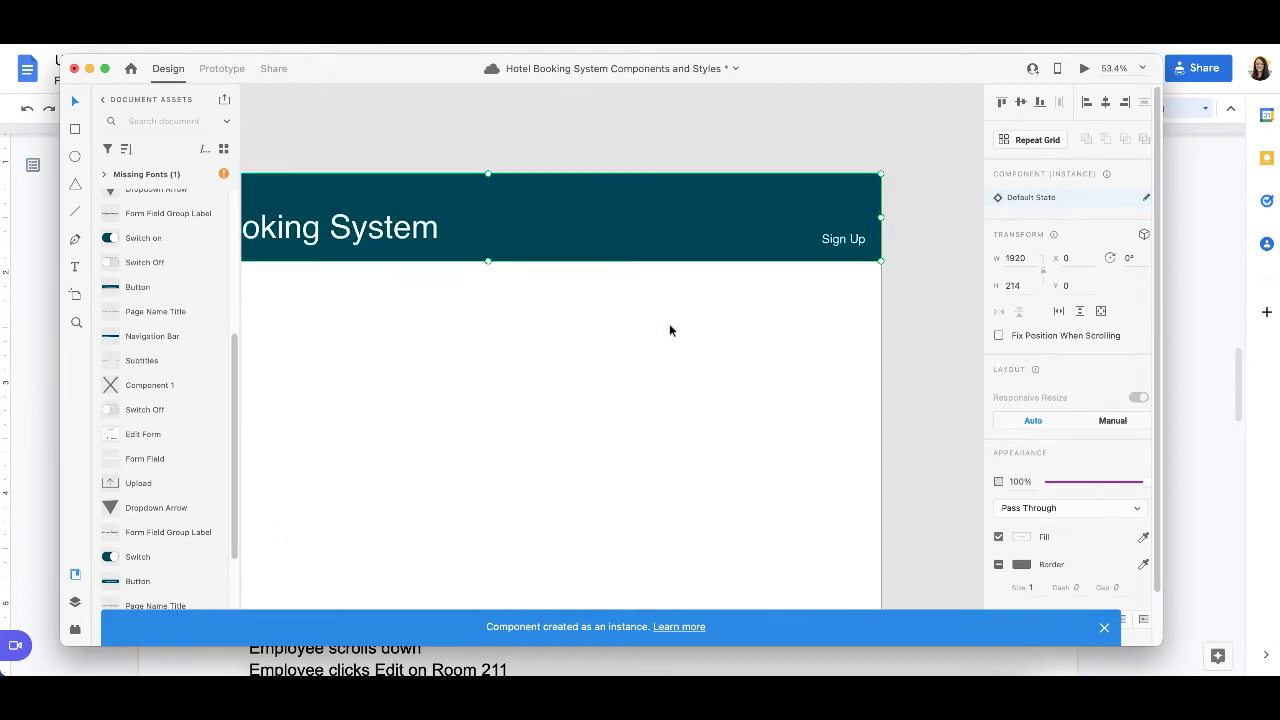
scroll(669, 330, left, 3)
scroll(669, 330, down, 1)
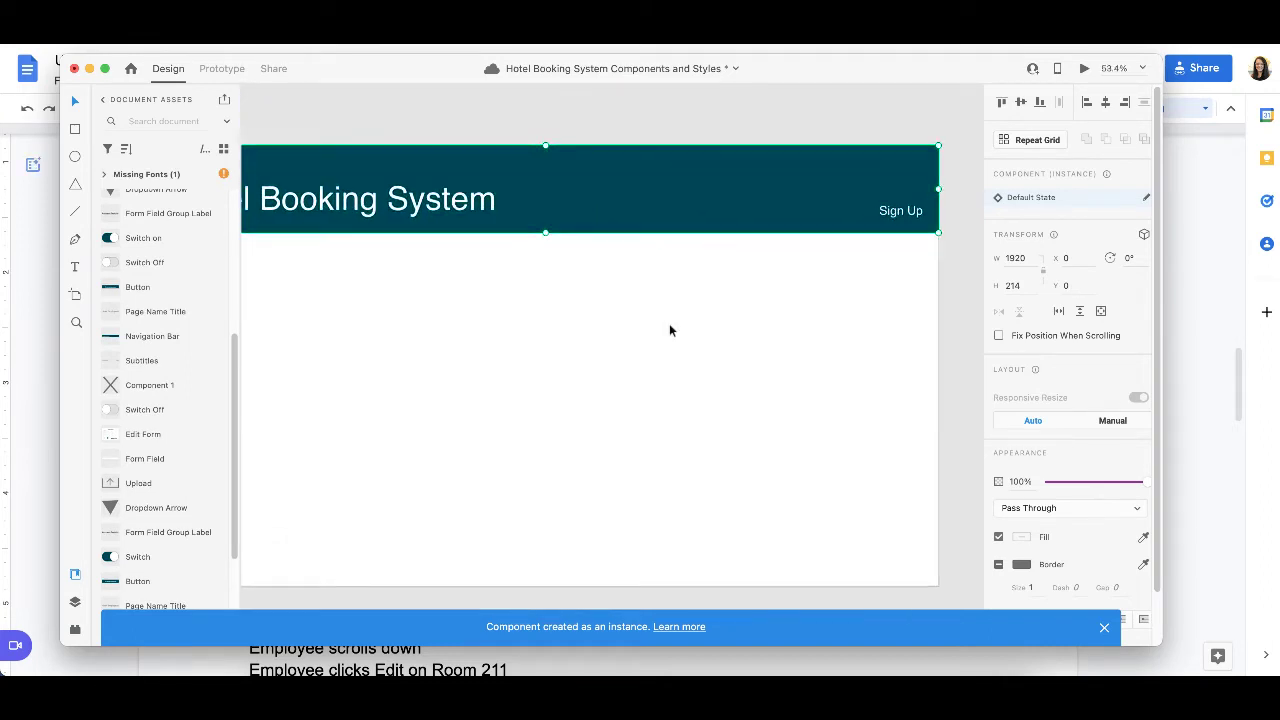
double_click(916, 207)
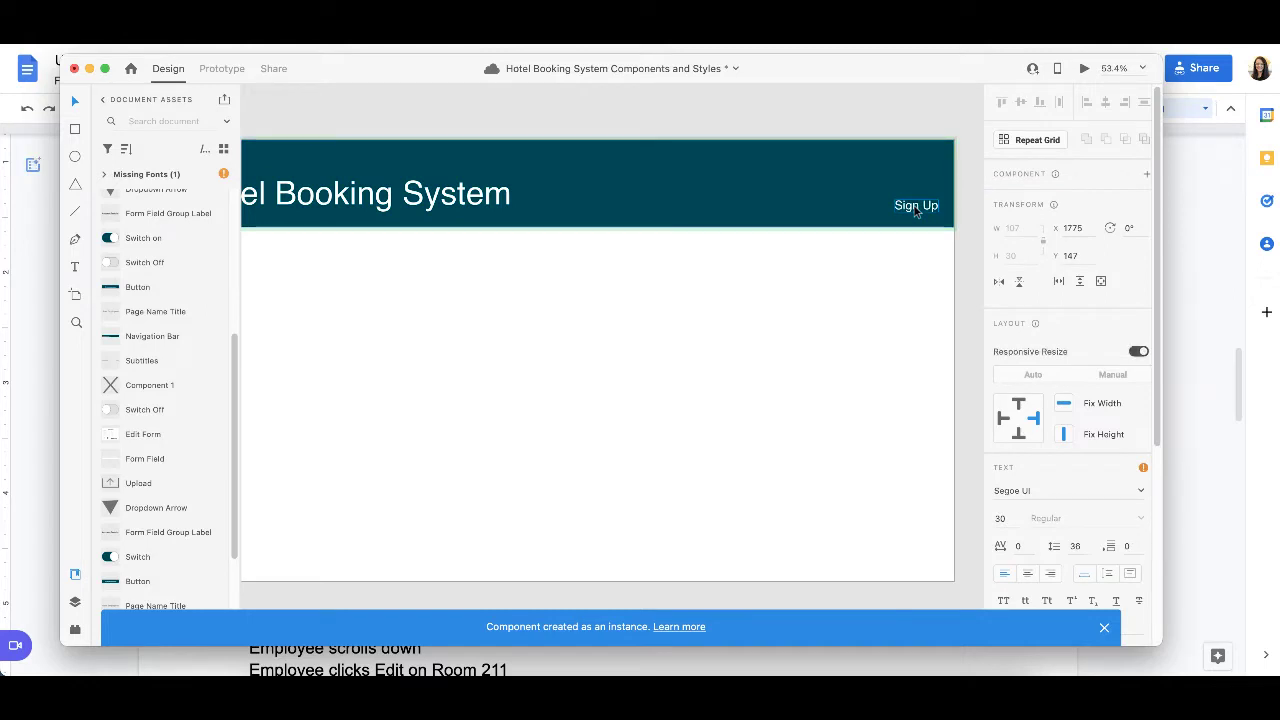
drag(916, 208, 854, 211)
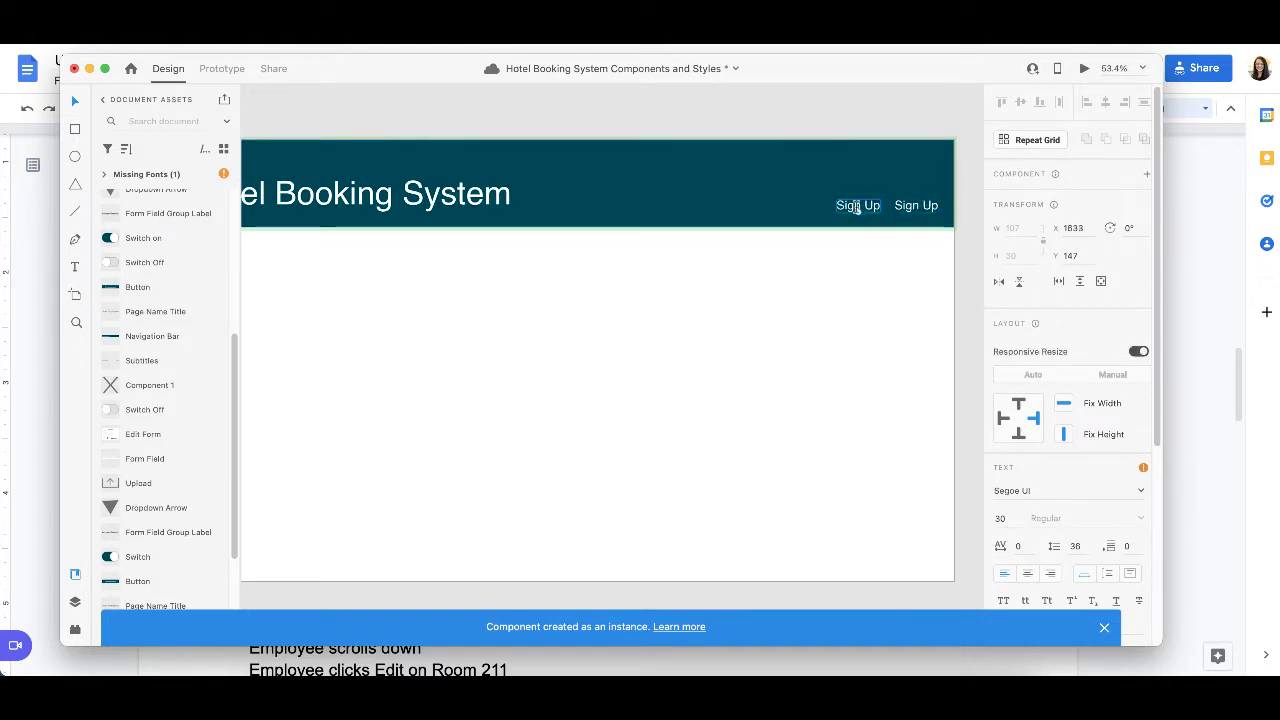
double_click(858, 206)
key(BackSpace)
text(Login)
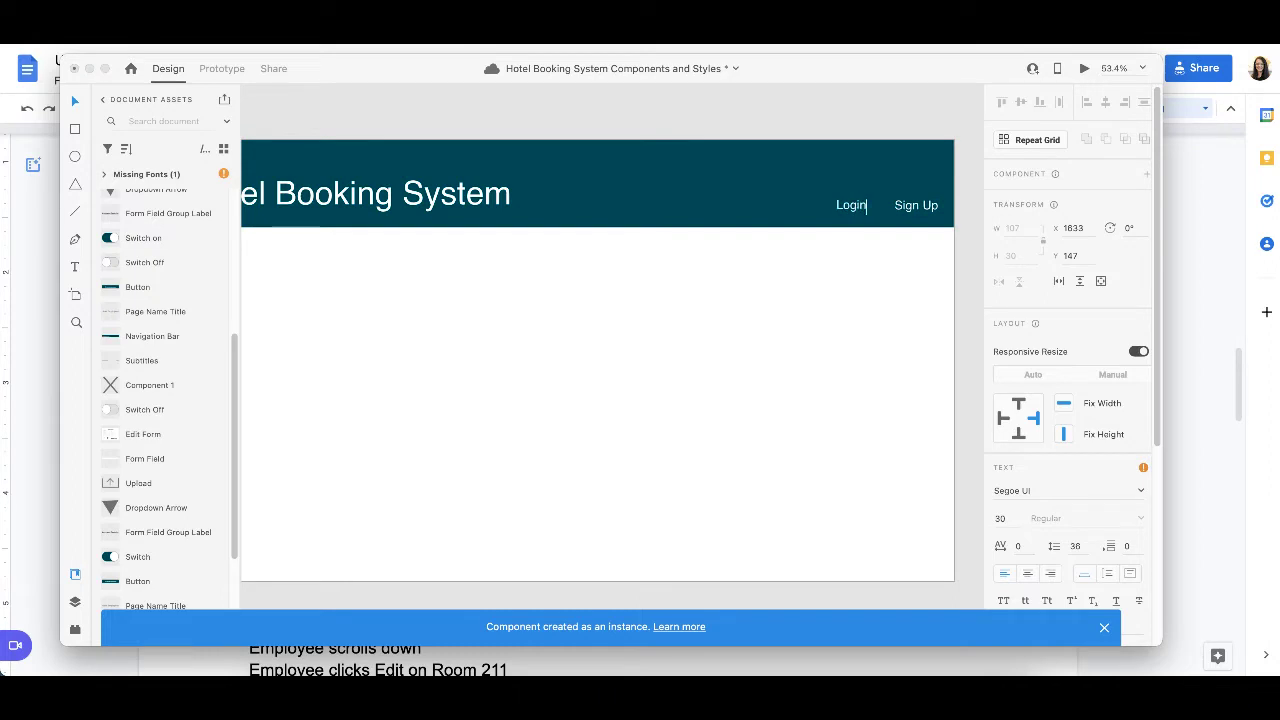
Step: Add a "/" separator between the Login and Sign Up texts in the navigation bar
click(887, 187)
double_click(882, 205)
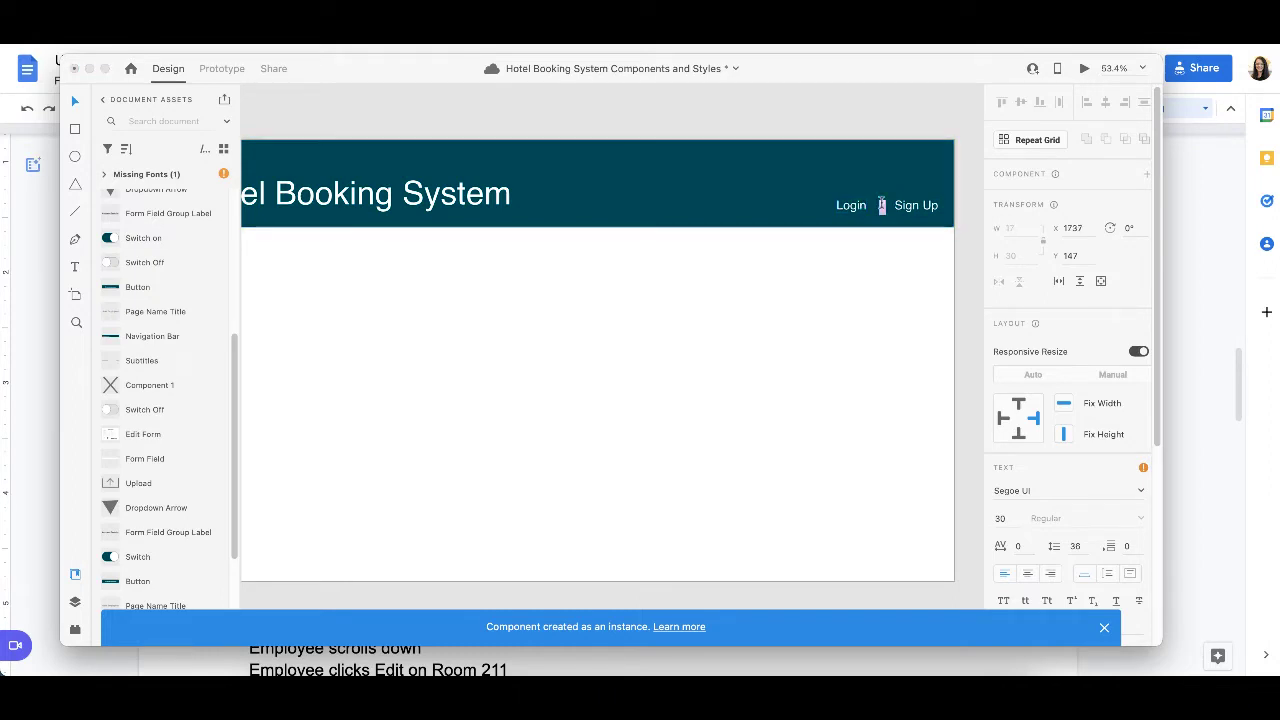
text(/)
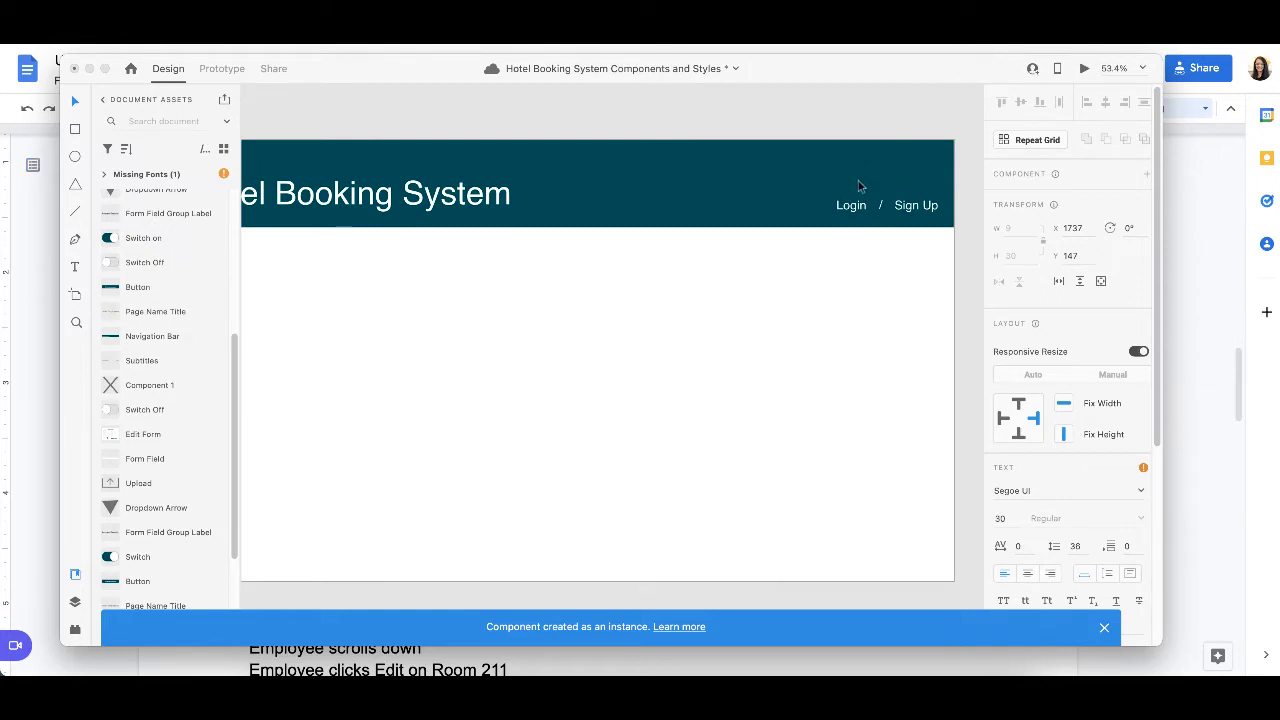
scroll(860, 182, down, 5)
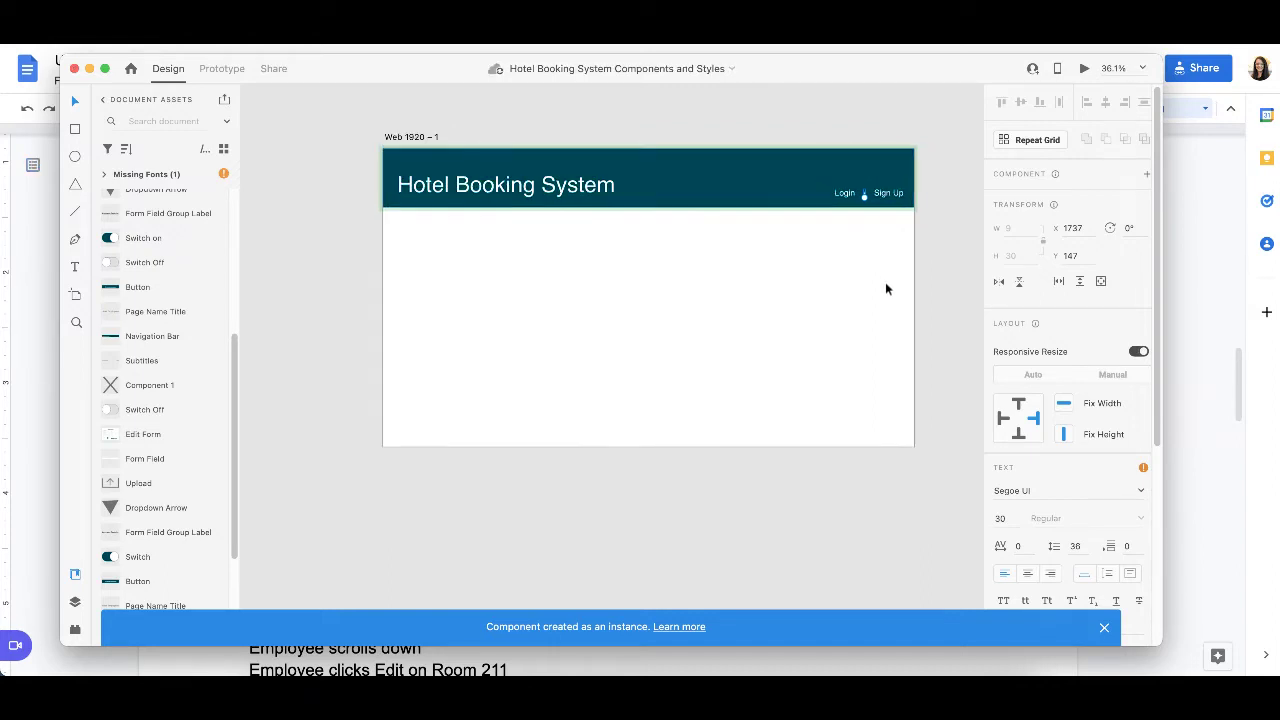
click(926, 298)
Step: Select and copy the navigation bar on the Web 1920 – 1 artboard
scroll(918, 361, right, 2)
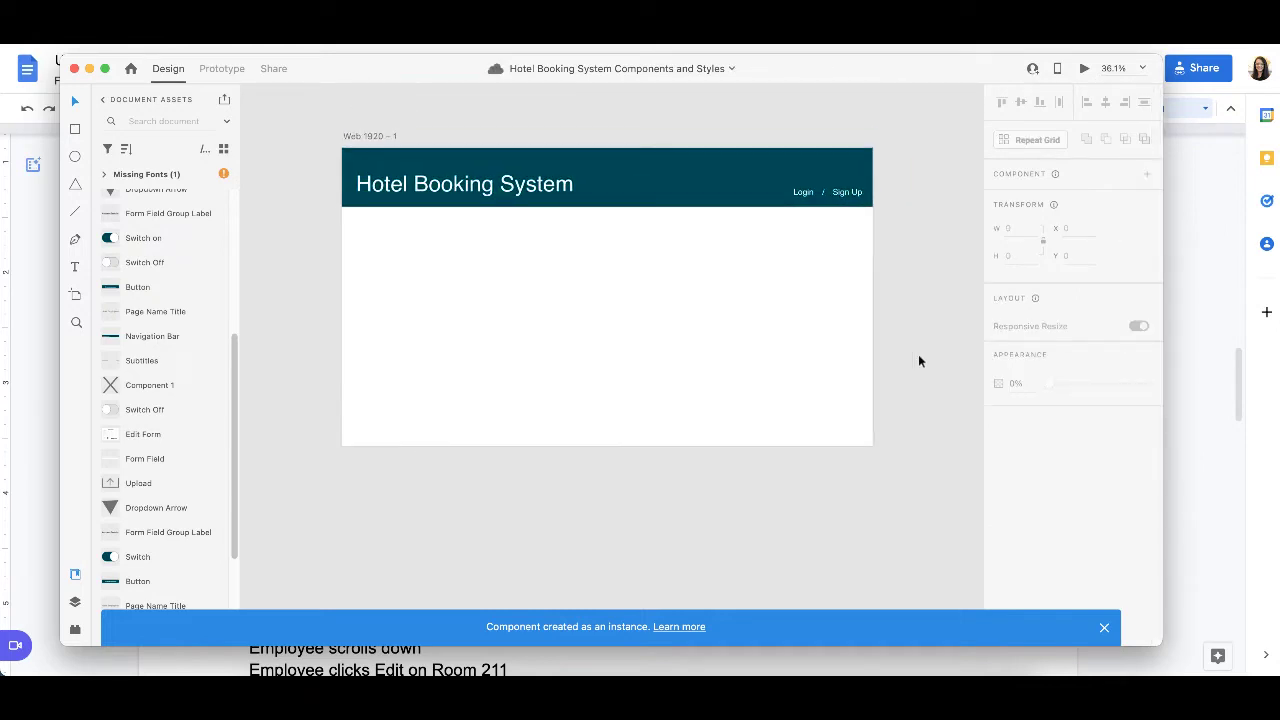
drag(918, 488, 443, 106)
scroll(567, 208, right, 3)
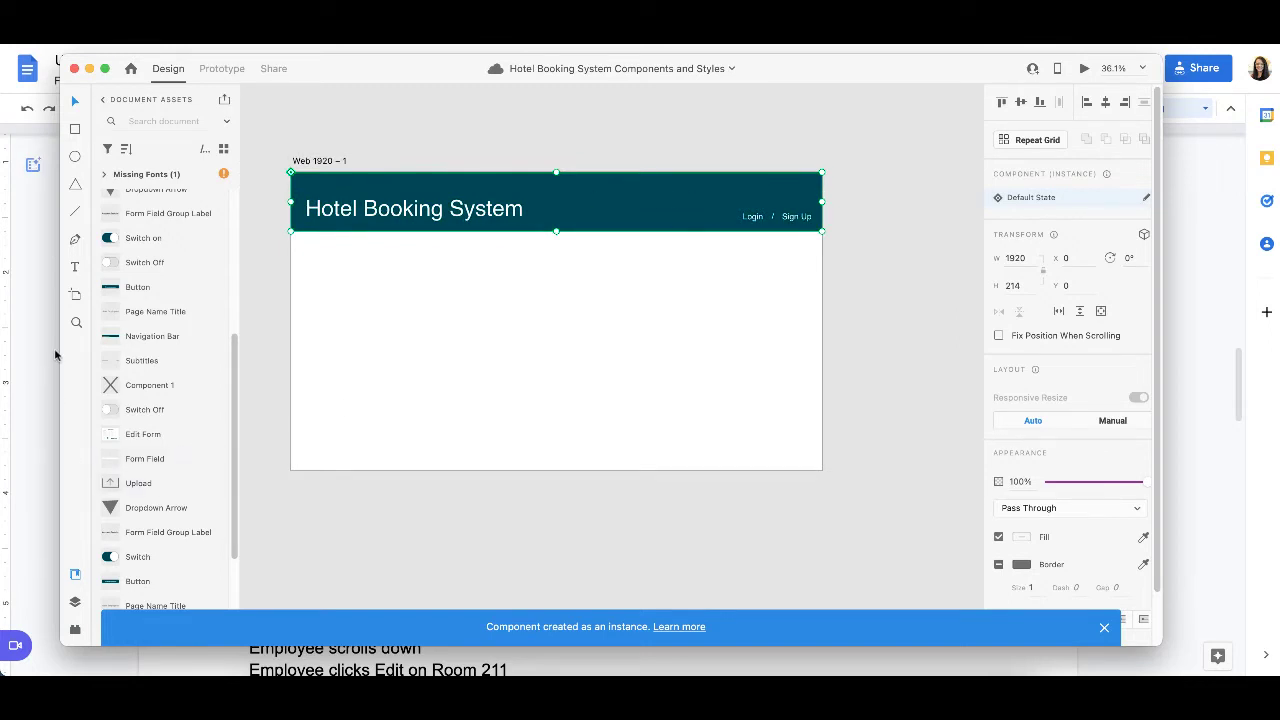
Step: Add a second artboard with the Web 1920 preset beside the first one
click(75, 296)
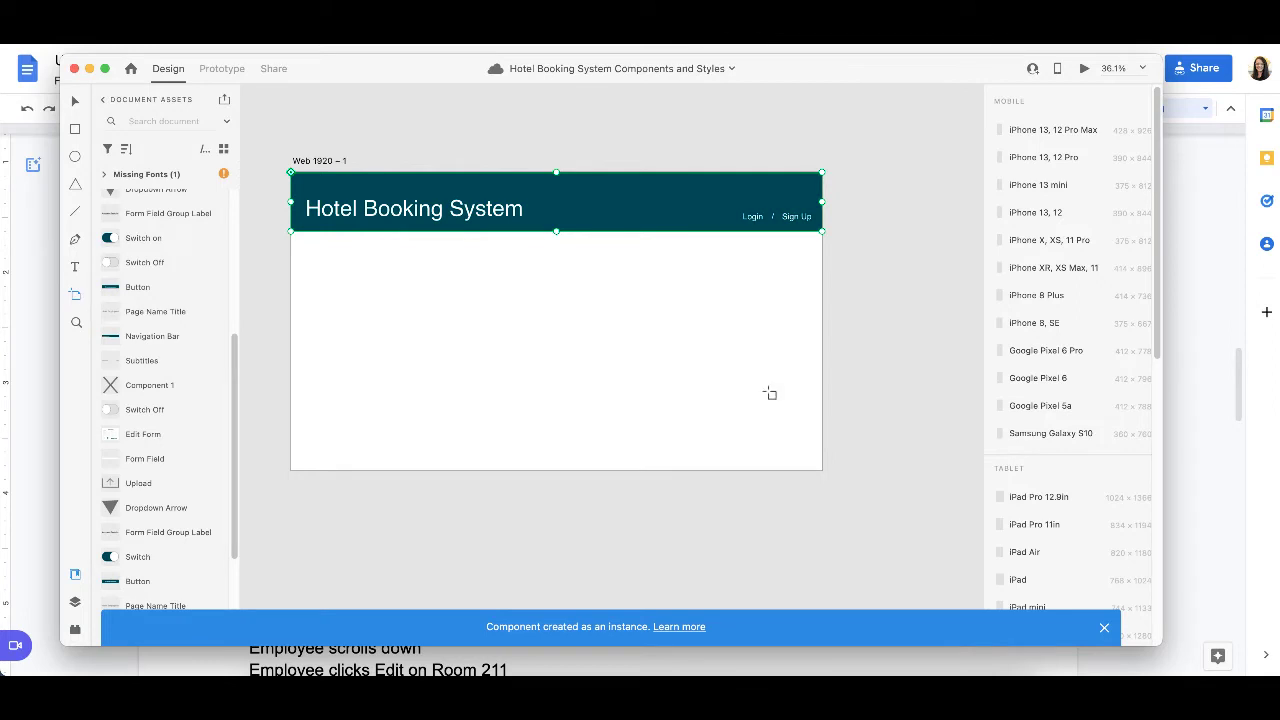
click(860, 474)
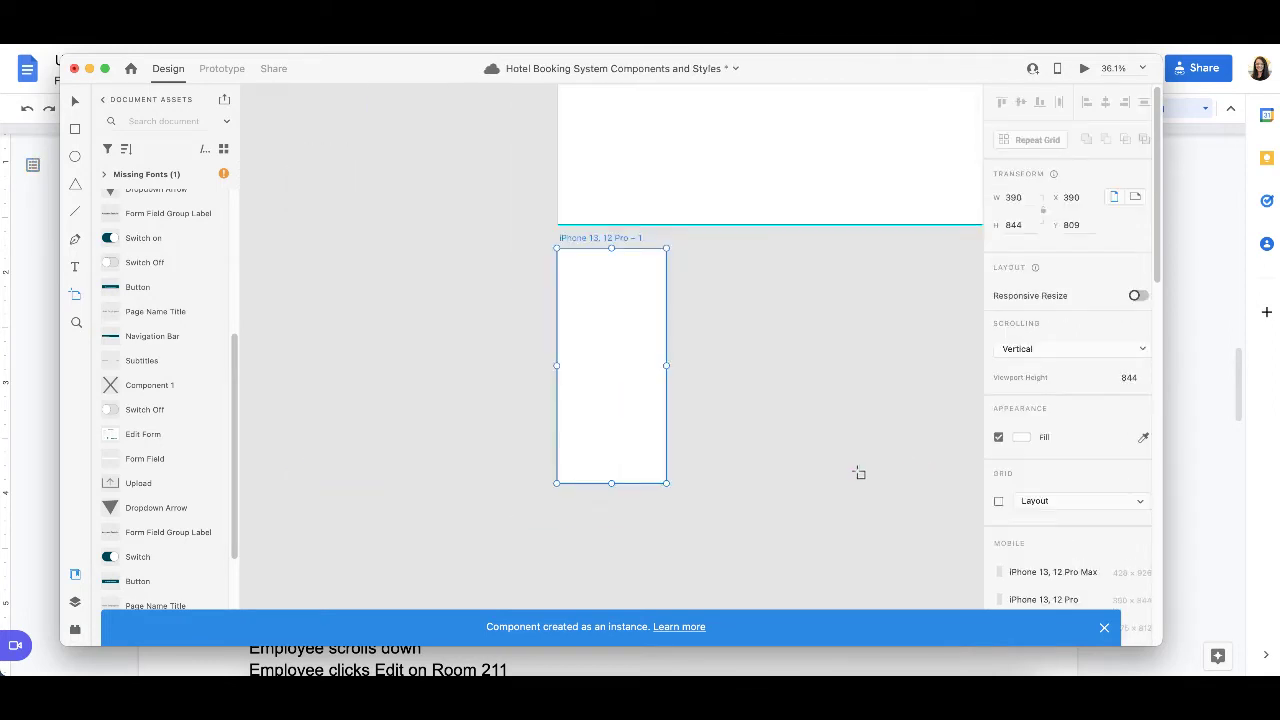
key(ctrl+z)
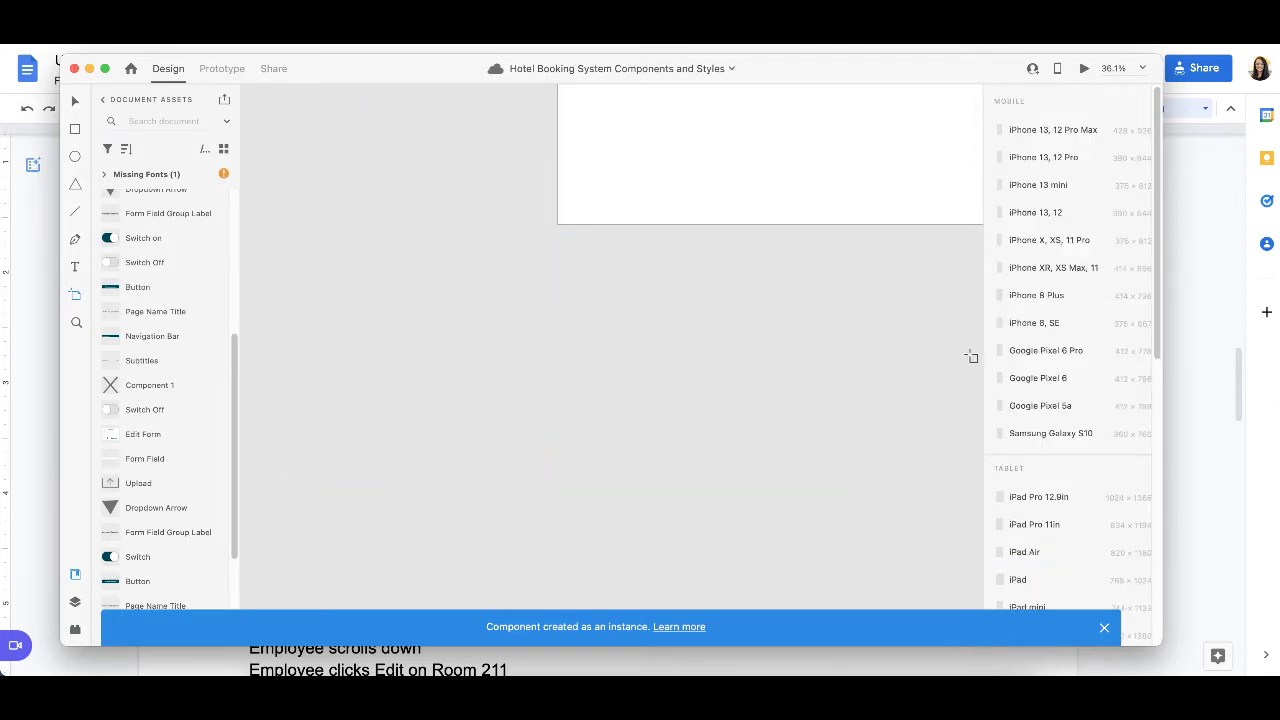
scroll(1120, 503, down, 3)
scroll(1120, 503, down, 5)
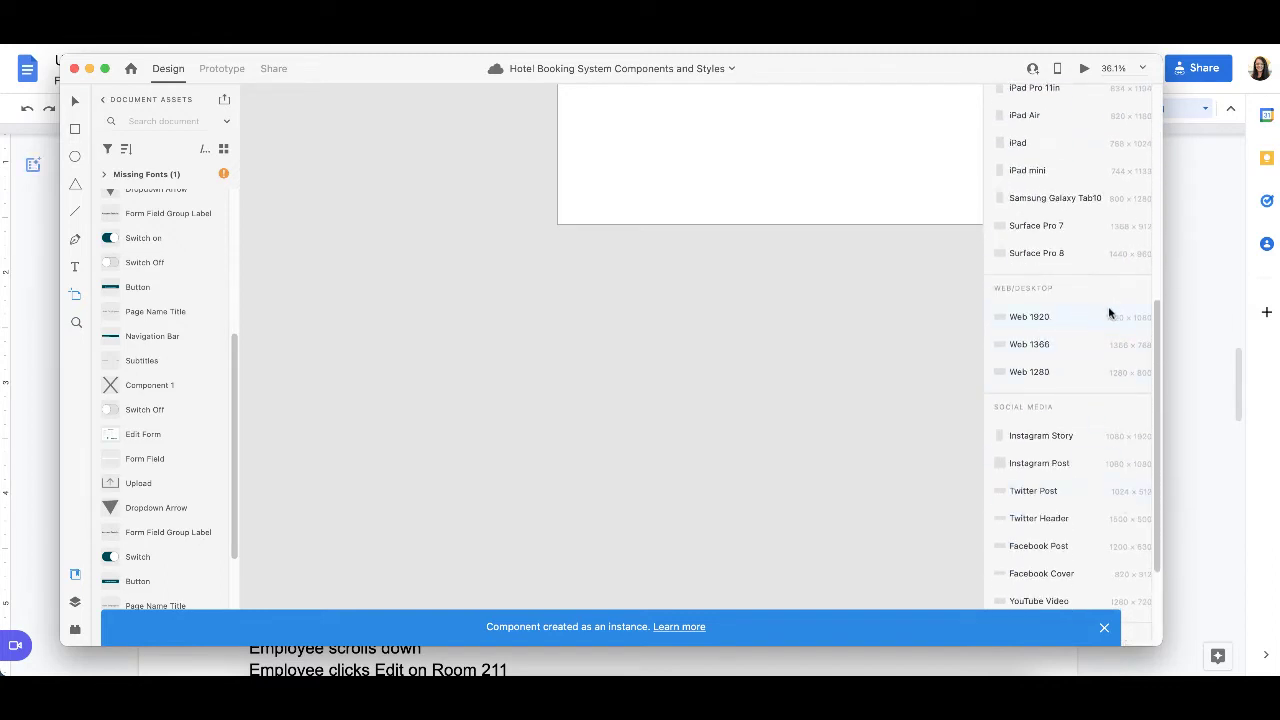
click(1141, 325)
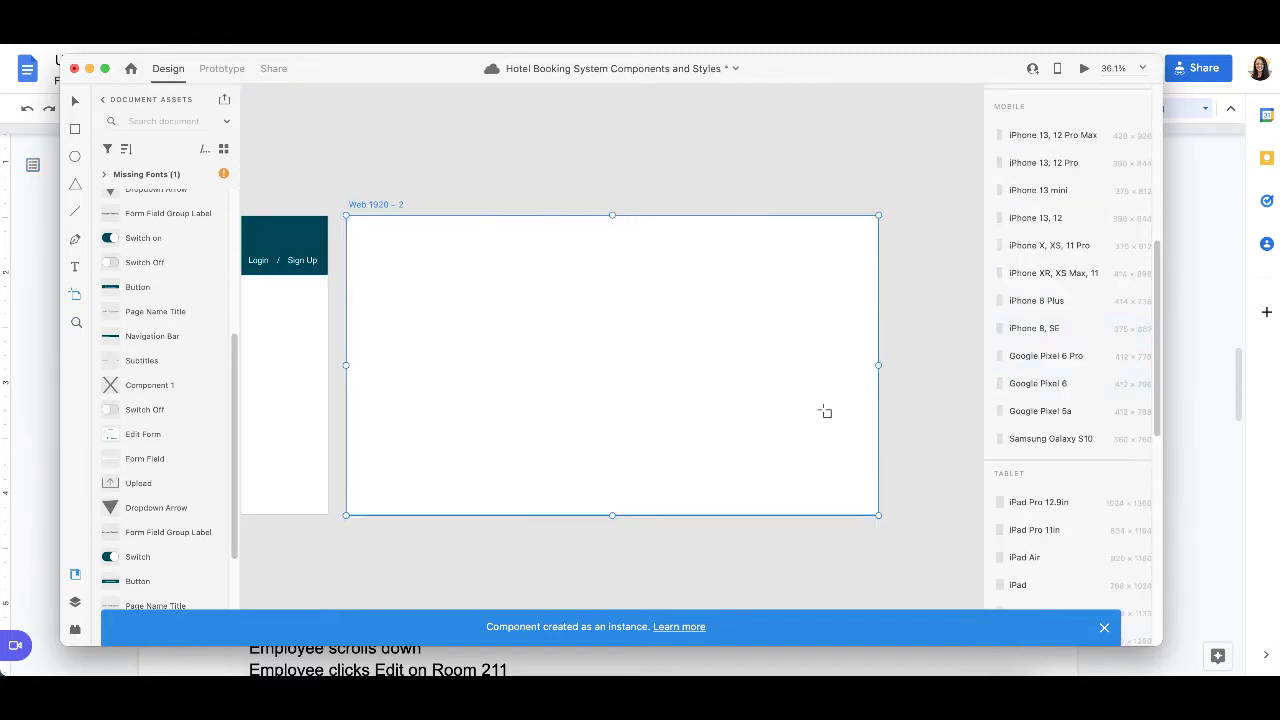
scroll(566, 394, left, 2)
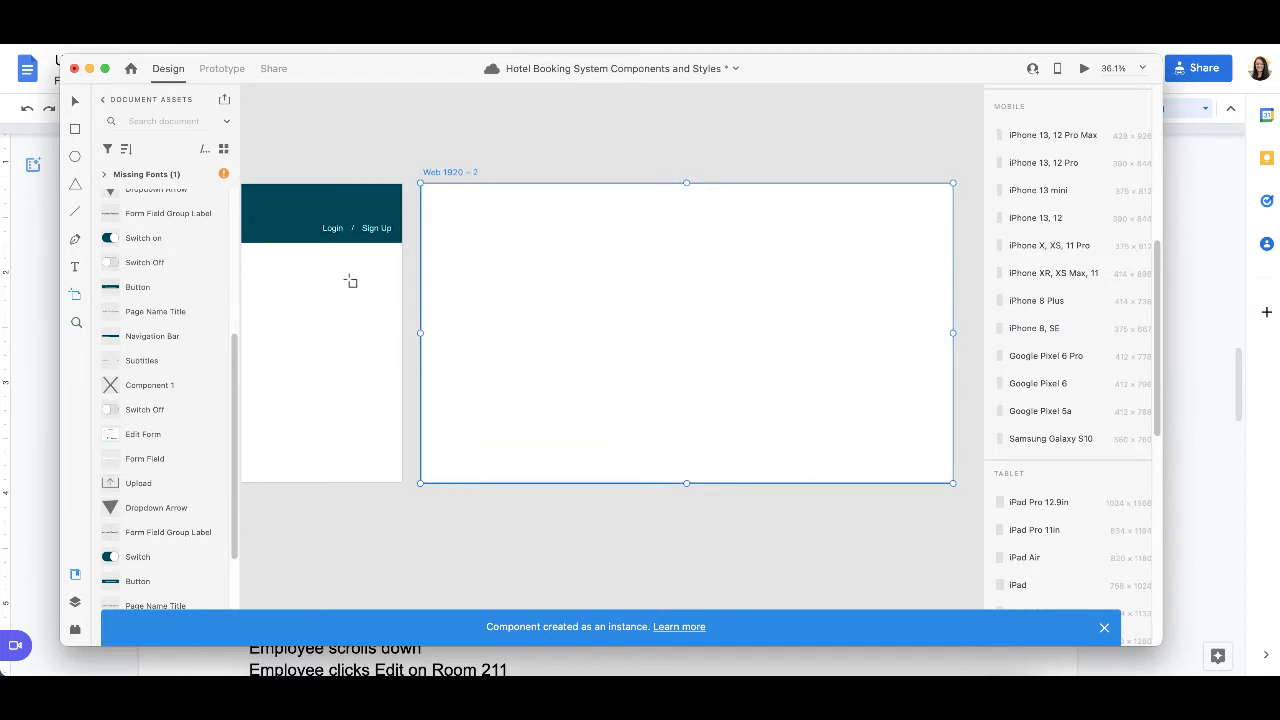
Step: Paste the copied navigation bar onto the new Web 1920 – 2 artboard
click(75, 104)
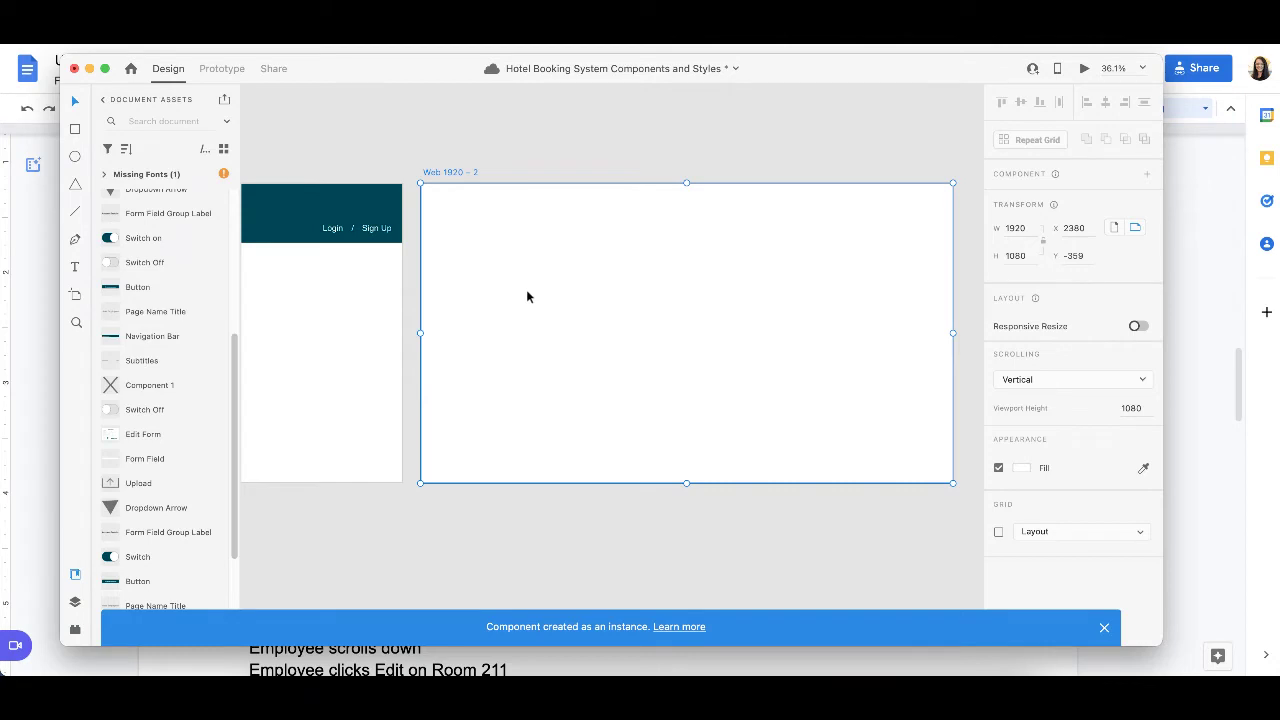
key(super+v)
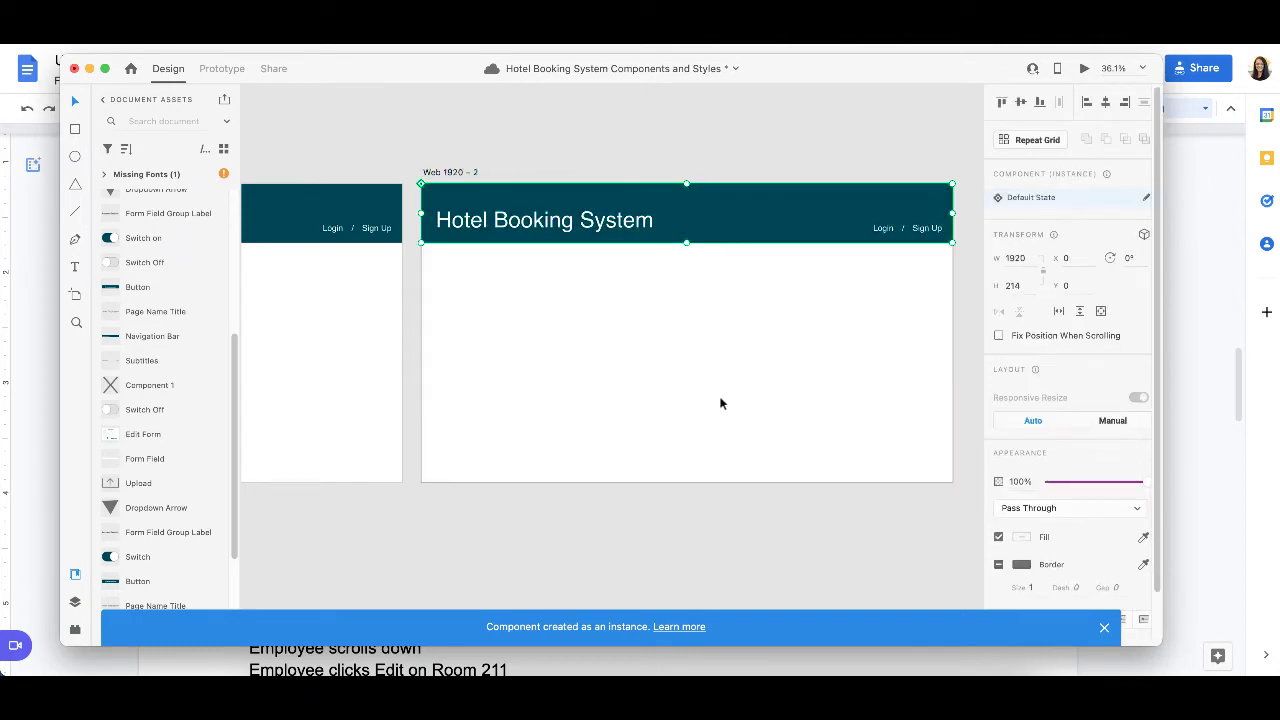
scroll(170, 463, down, 3)
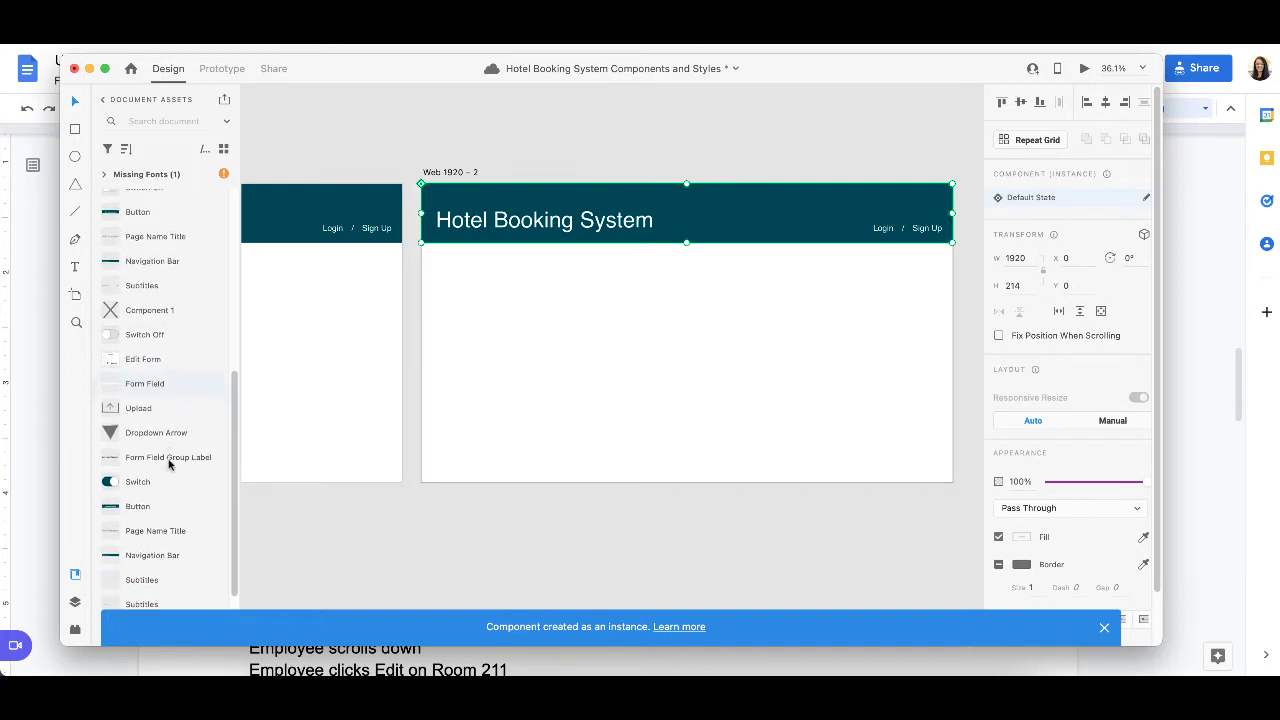
scroll(170, 463, down, 4)
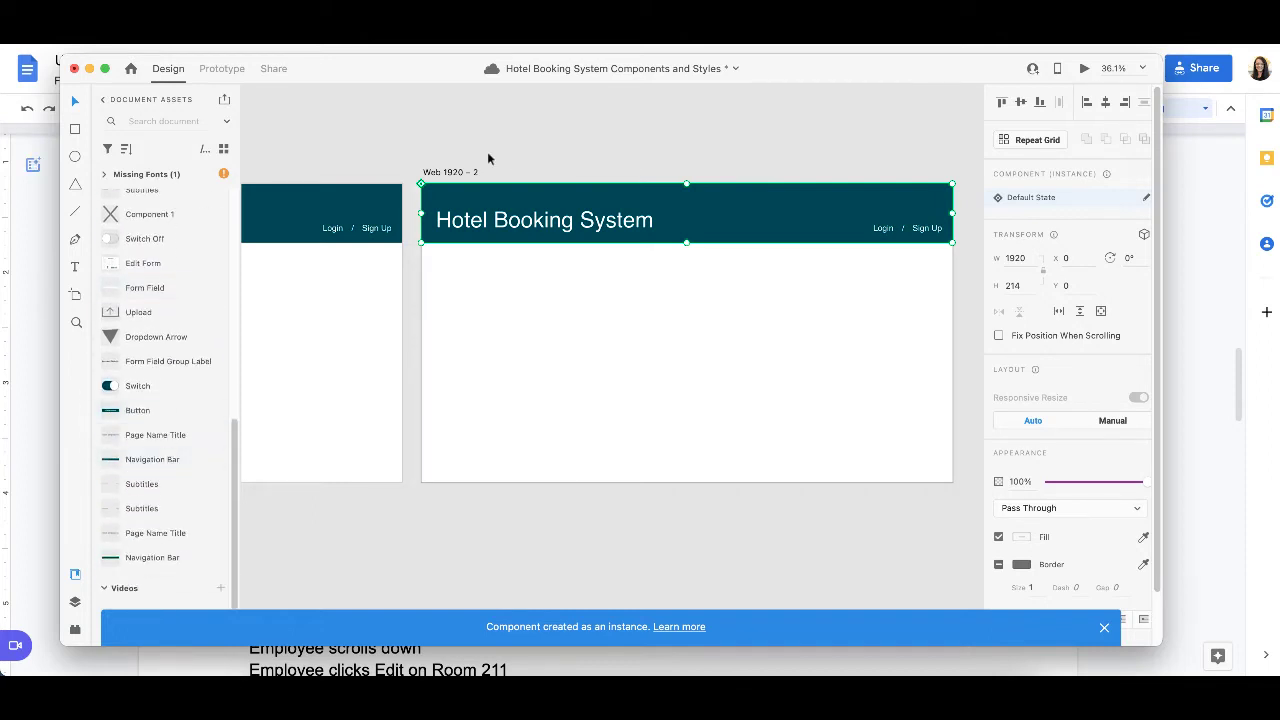
Step: Set the opacity of the navigation bar on the Web 1920 – 2 artboard to 30%
click(419, 180)
drag(417, 176, 987, 492)
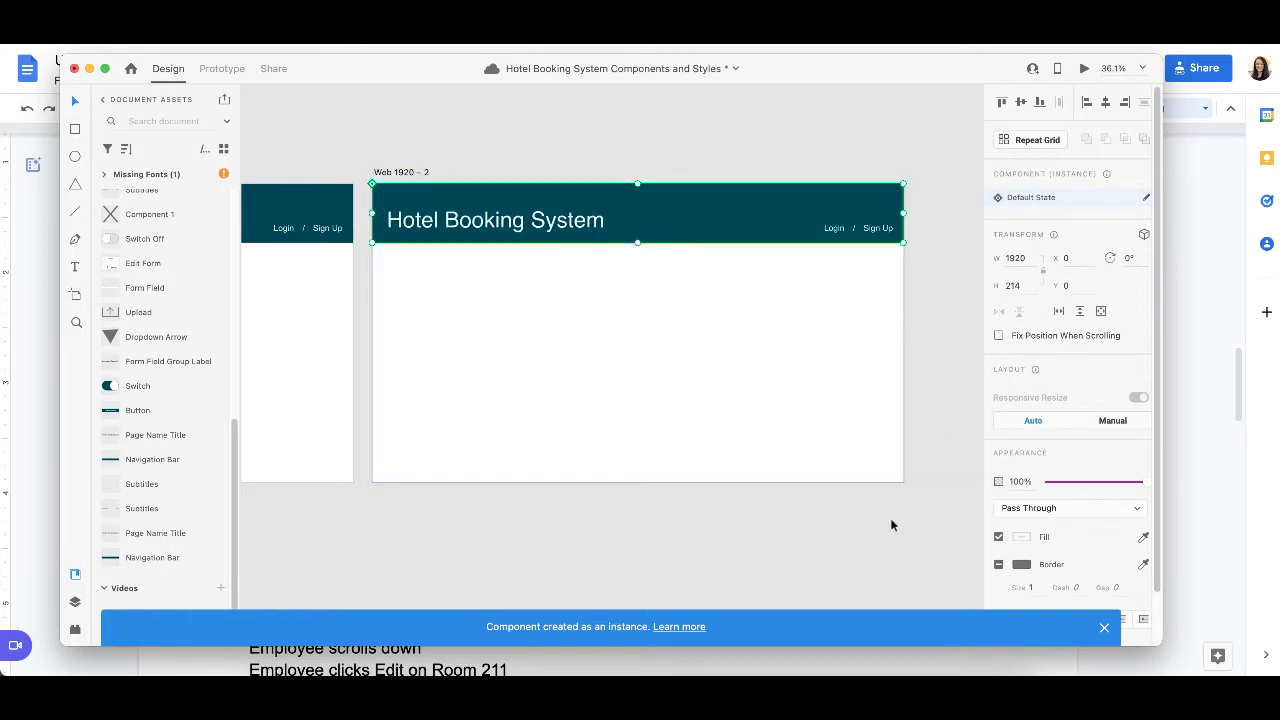
scroll(930, 560, down, 2)
scroll(930, 560, up, 2)
scroll(930, 560, left, 2)
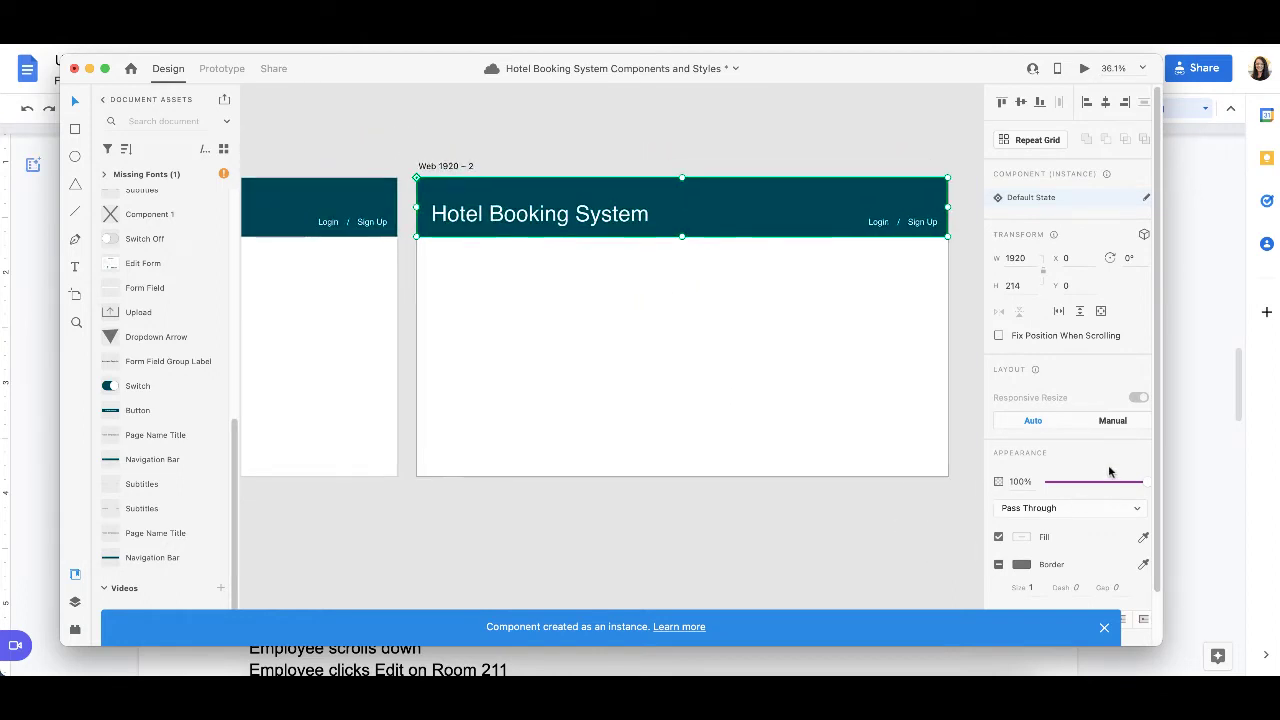
click(1020, 482)
double_click(1023, 481)
text(30)
key(Return)
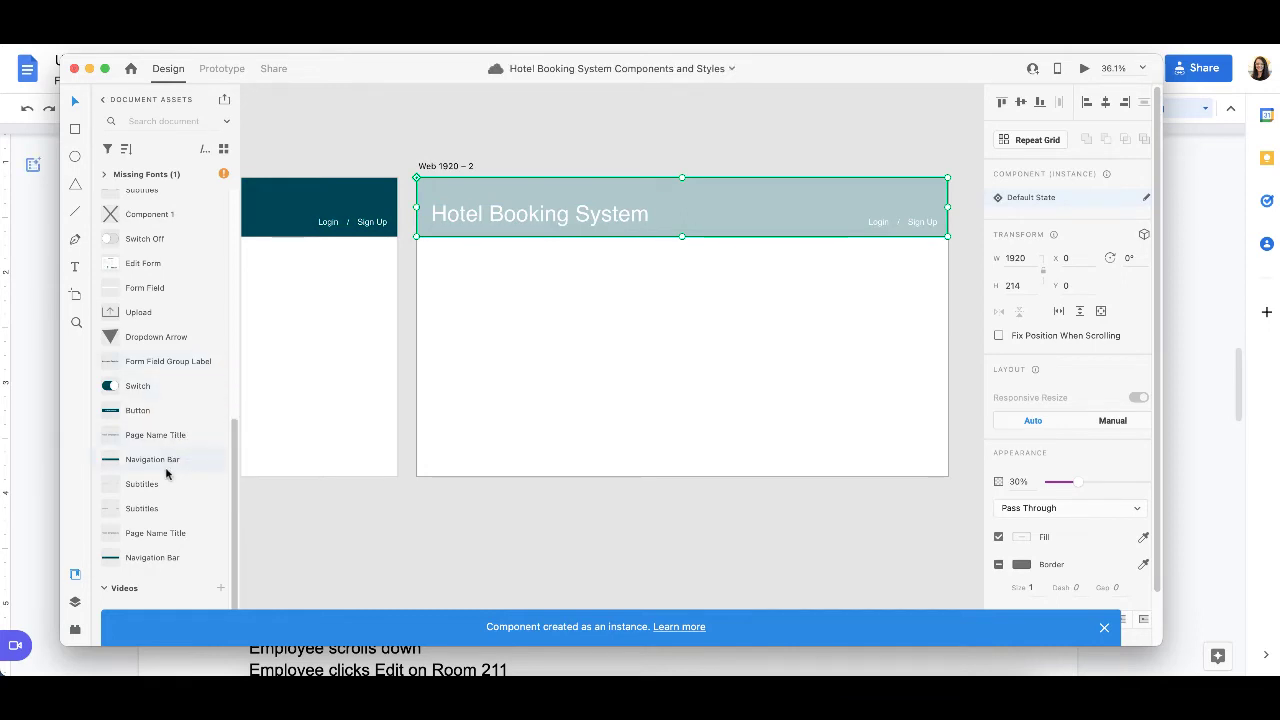
Step: Look through the document's component list for elements to use on the Web 1920 – 2 artboard
scroll(142, 268, up, 6)
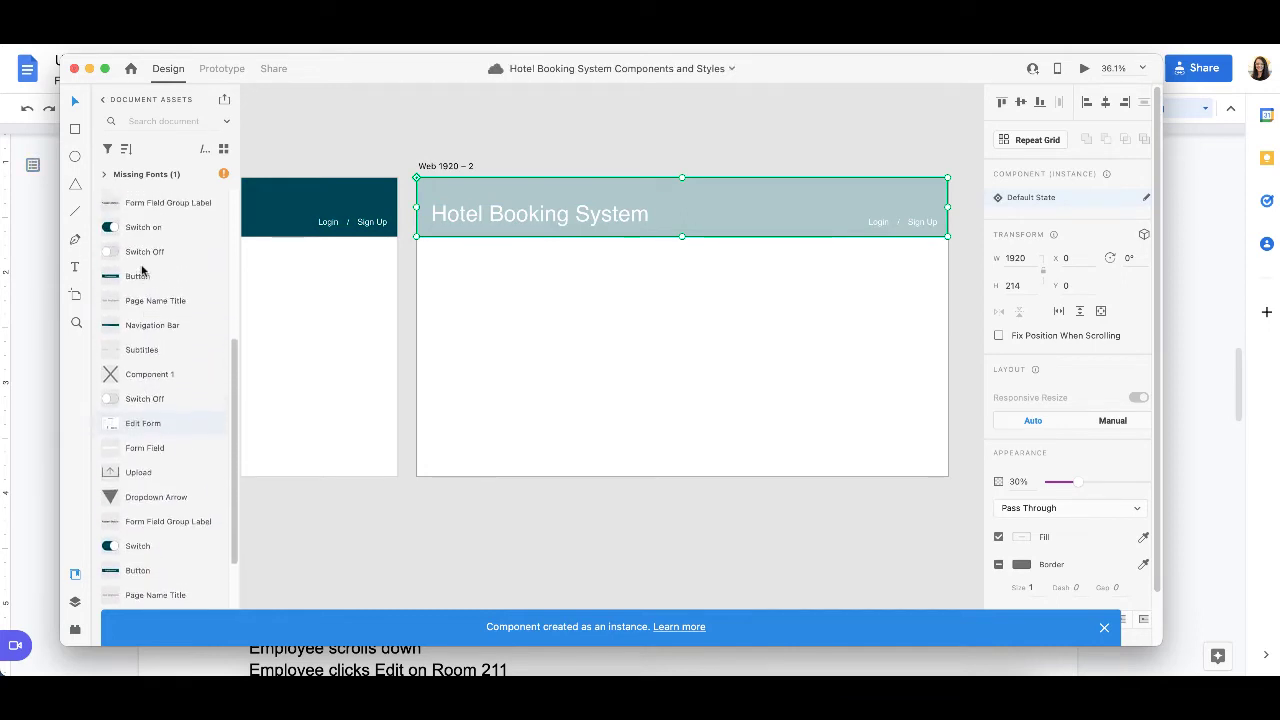
scroll(142, 268, up, 1)
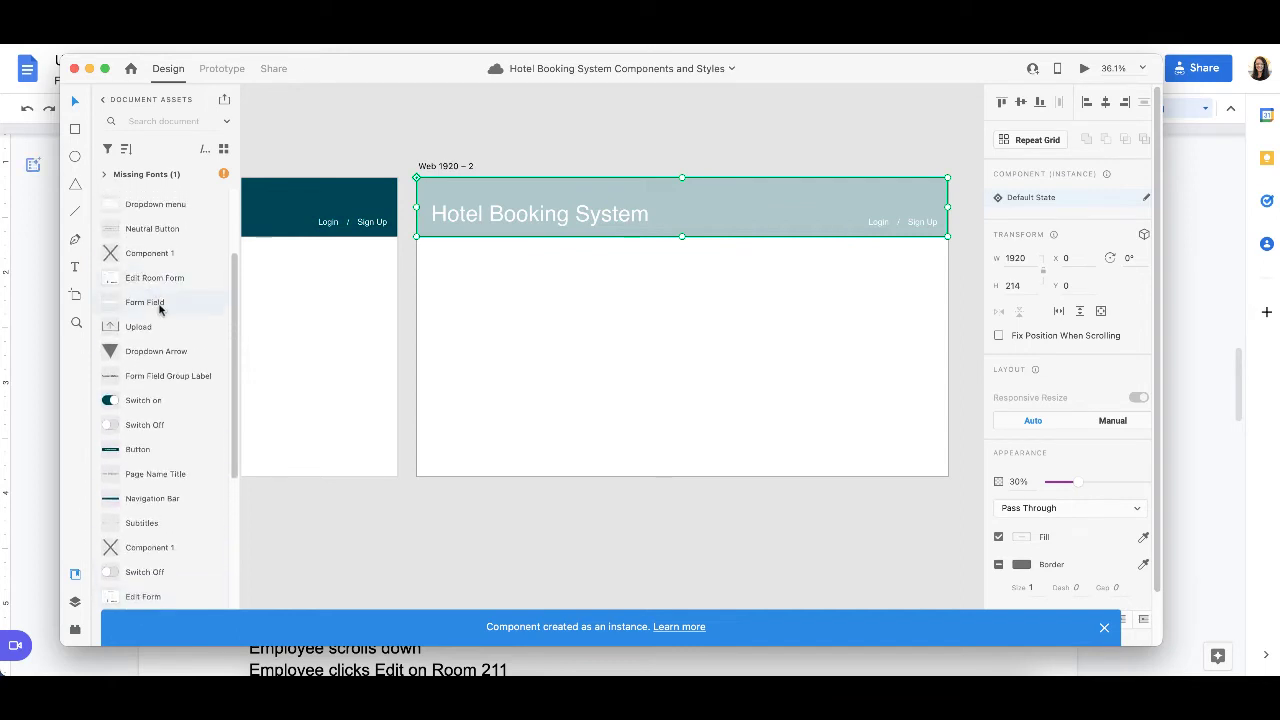
scroll(170, 460, down, 4)
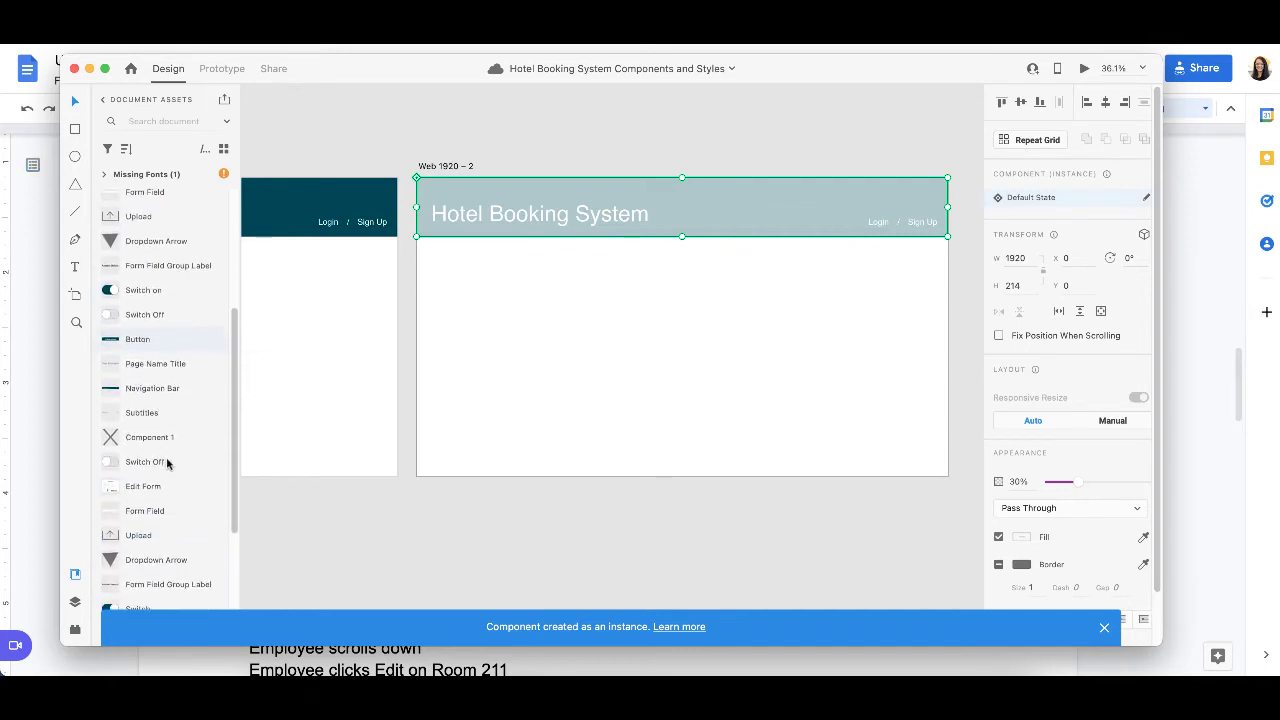
scroll(170, 368, up, 5)
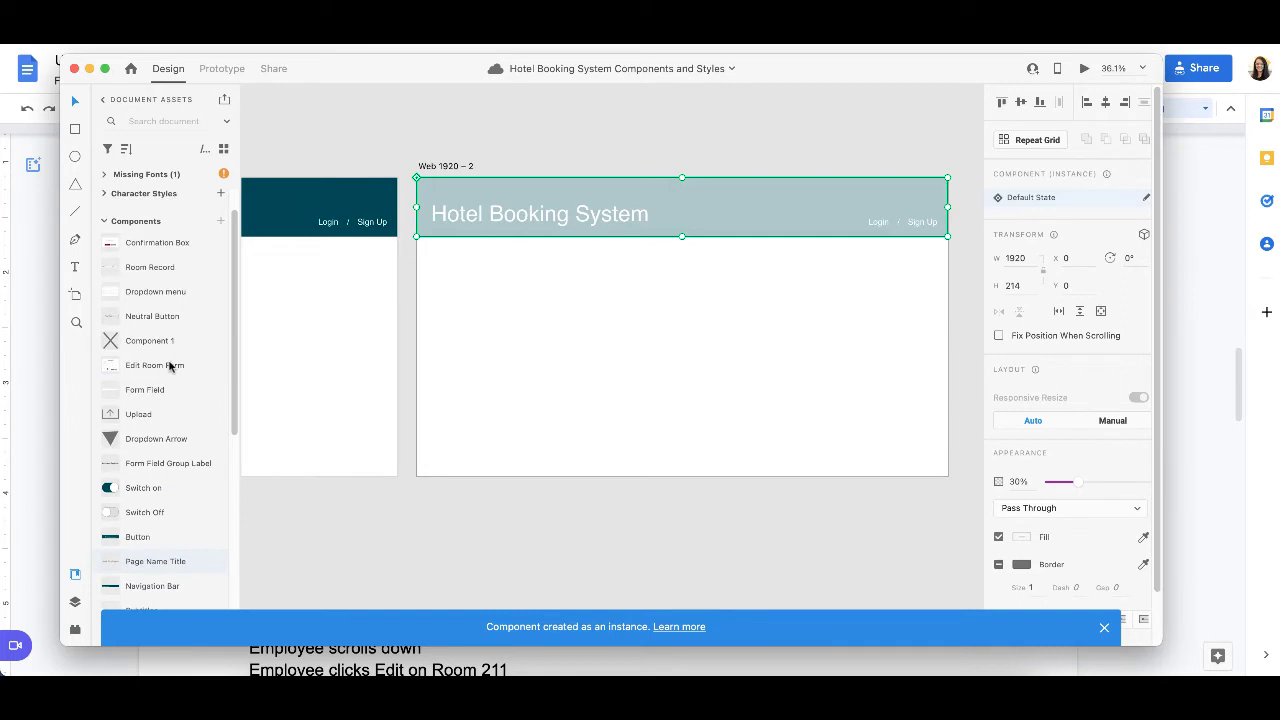
scroll(170, 367, down, 10)
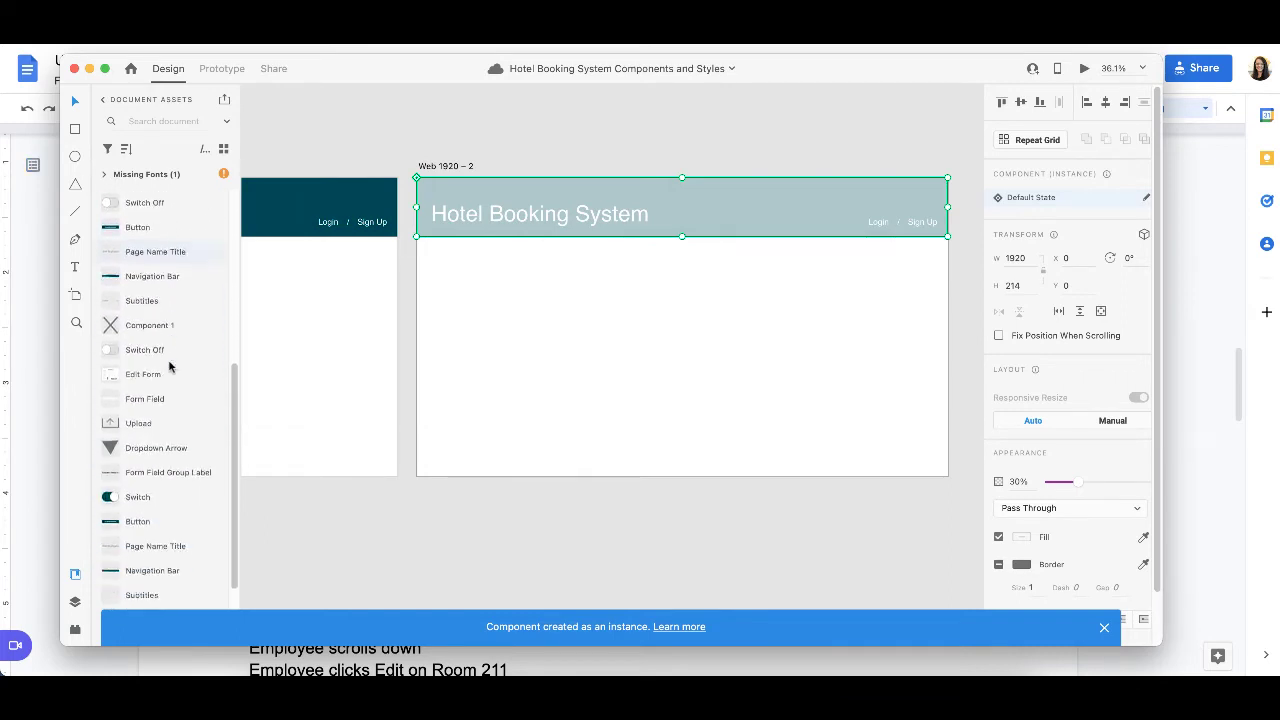
scroll(170, 367, down, 4)
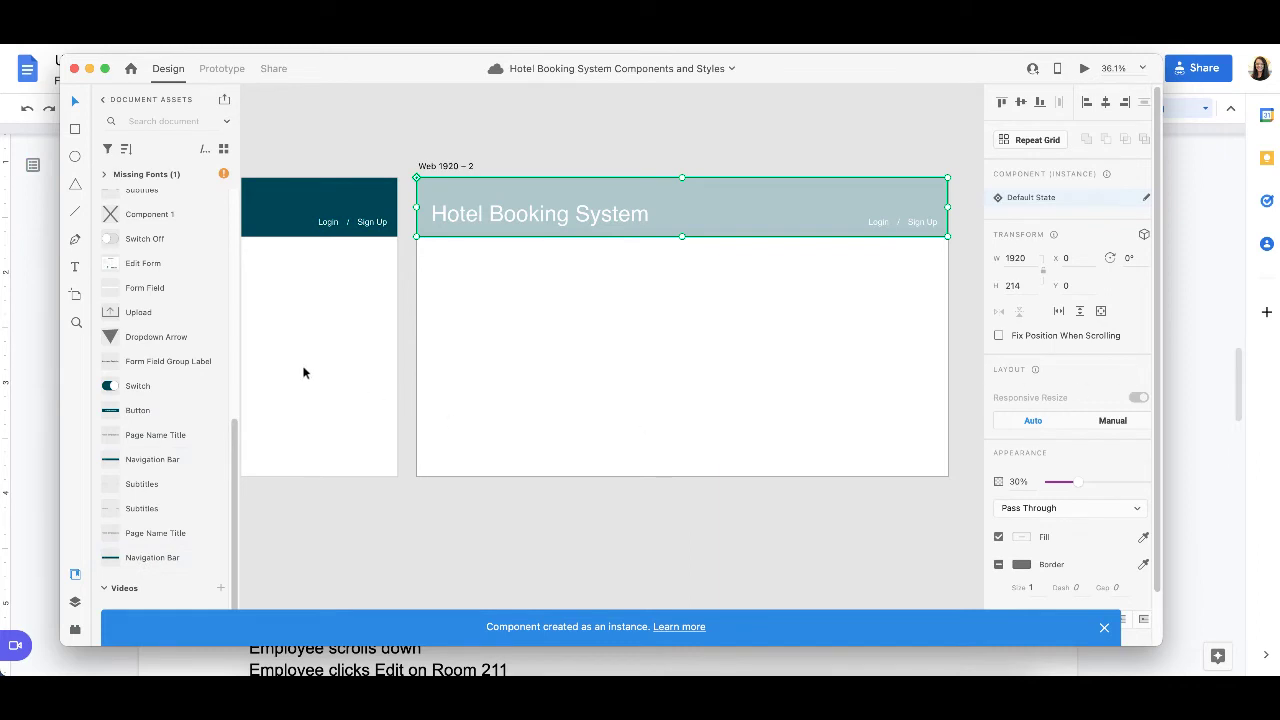
scroll(178, 530, up, 1)
scroll(178, 525, up, 9)
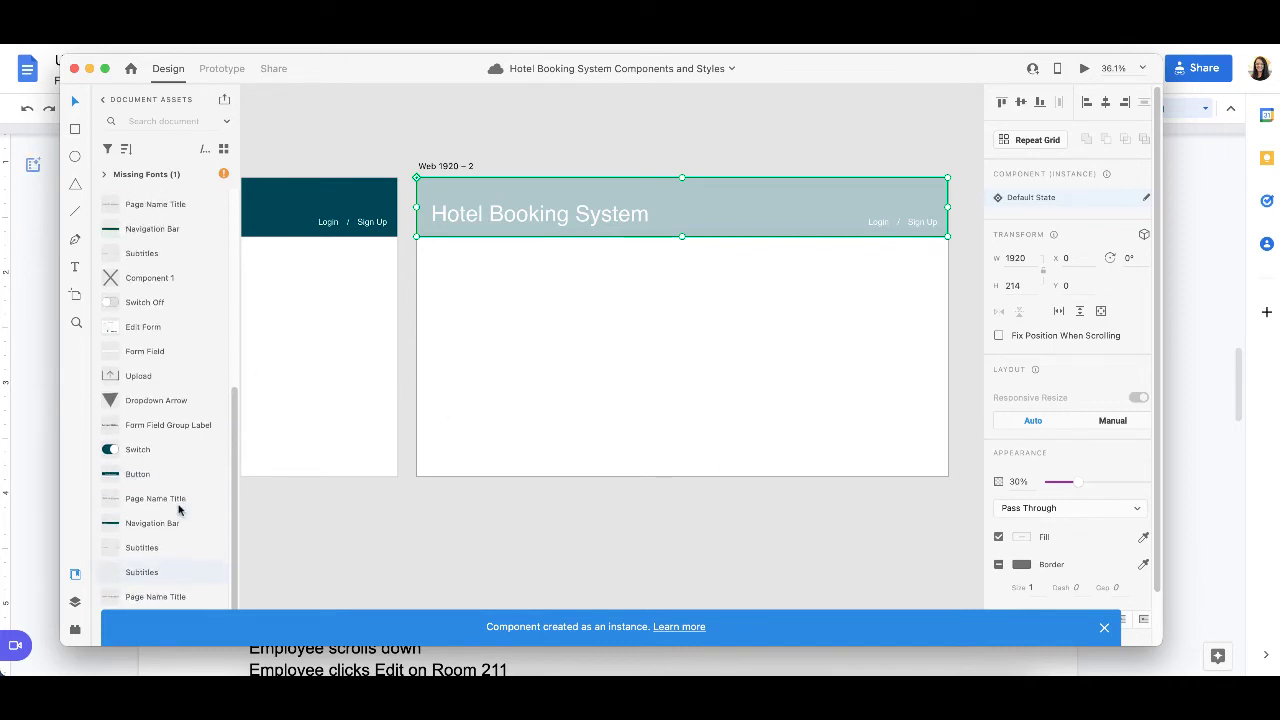
scroll(178, 510, up, 7)
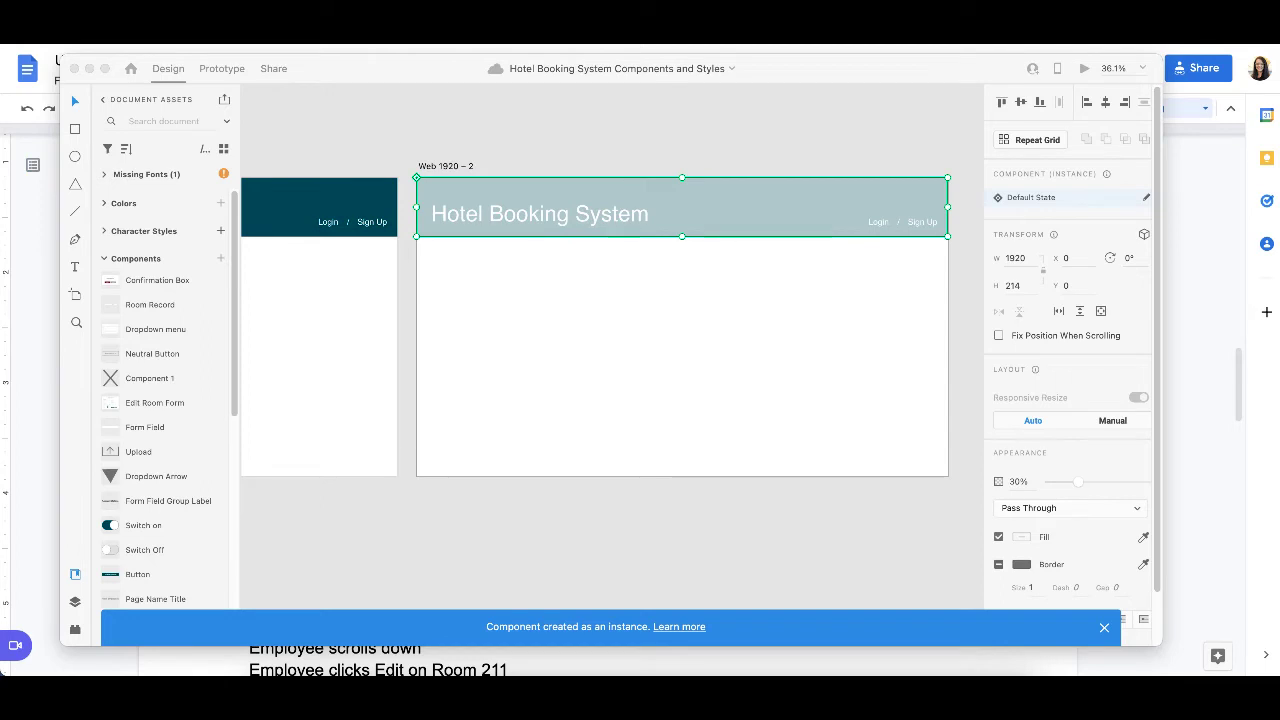
Step: Paste the copied login form component onto the Web 1920 – 2 artboard, over the dimmed navigation bar
click(583, 346)
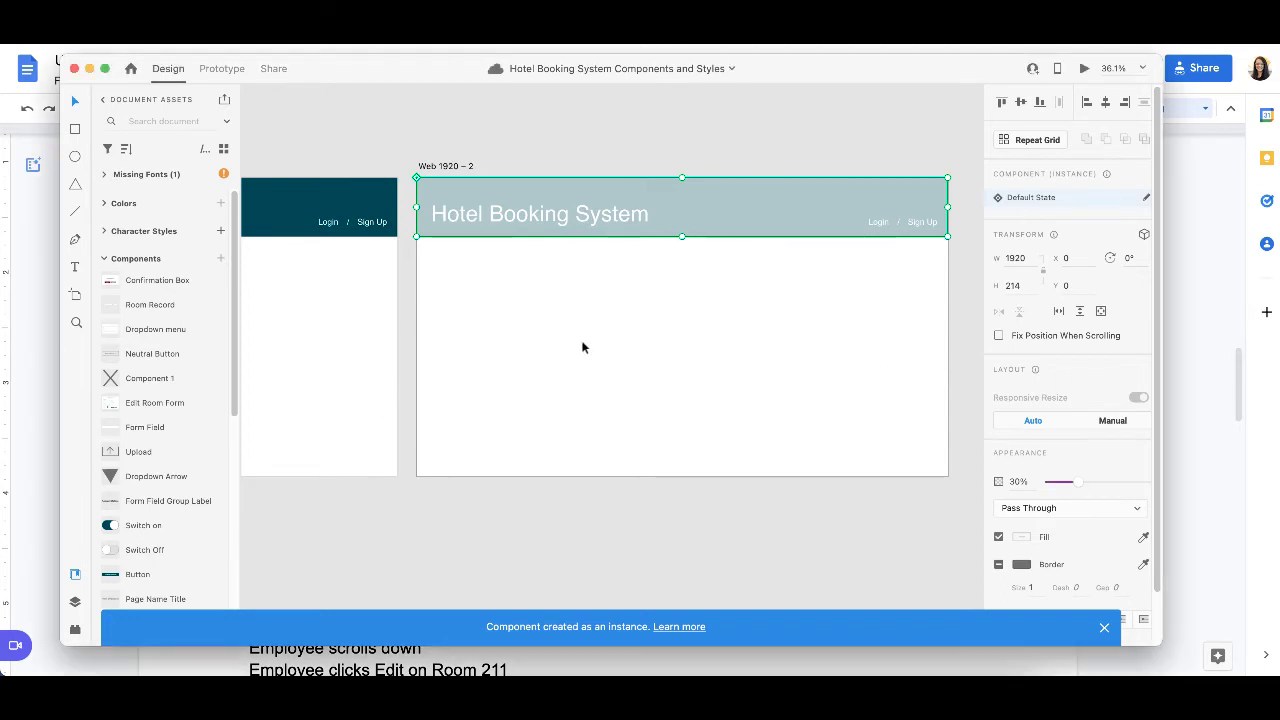
key(super+v)
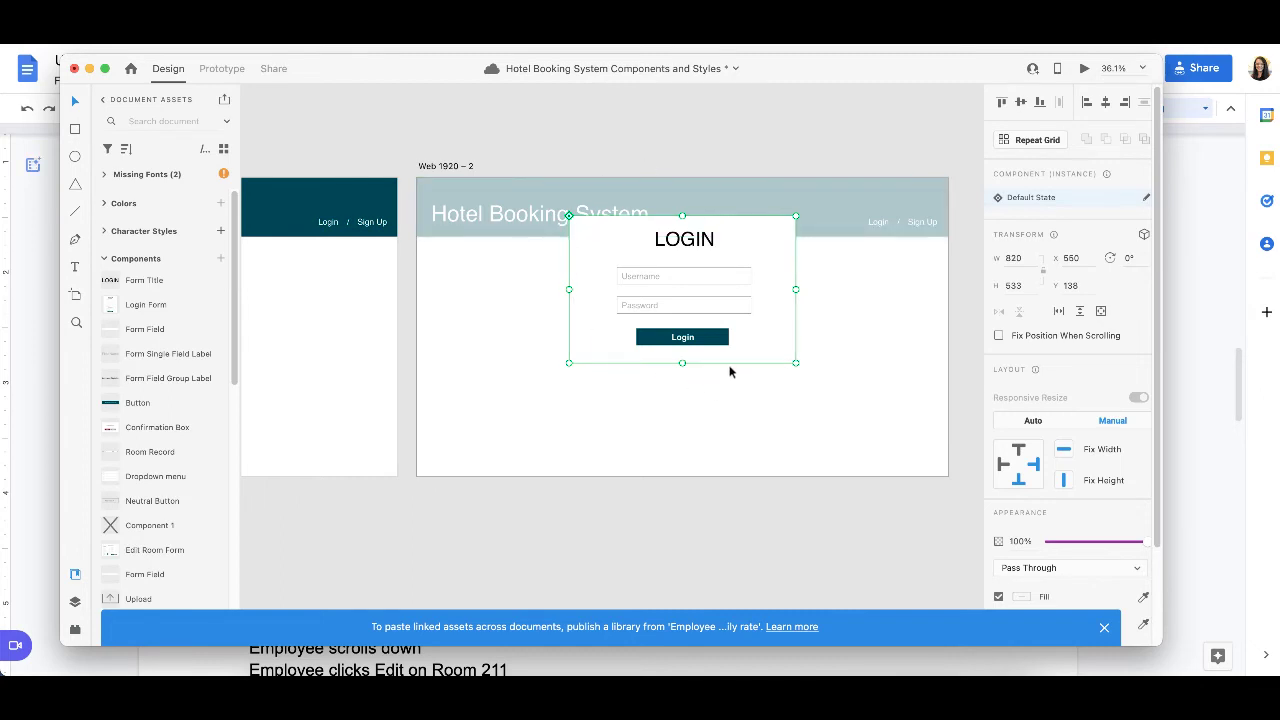
Step: Switch to the Use Scenarios document in Google Docs and select the employee's username in the daily rate scenario for copying
key(super+Tab)
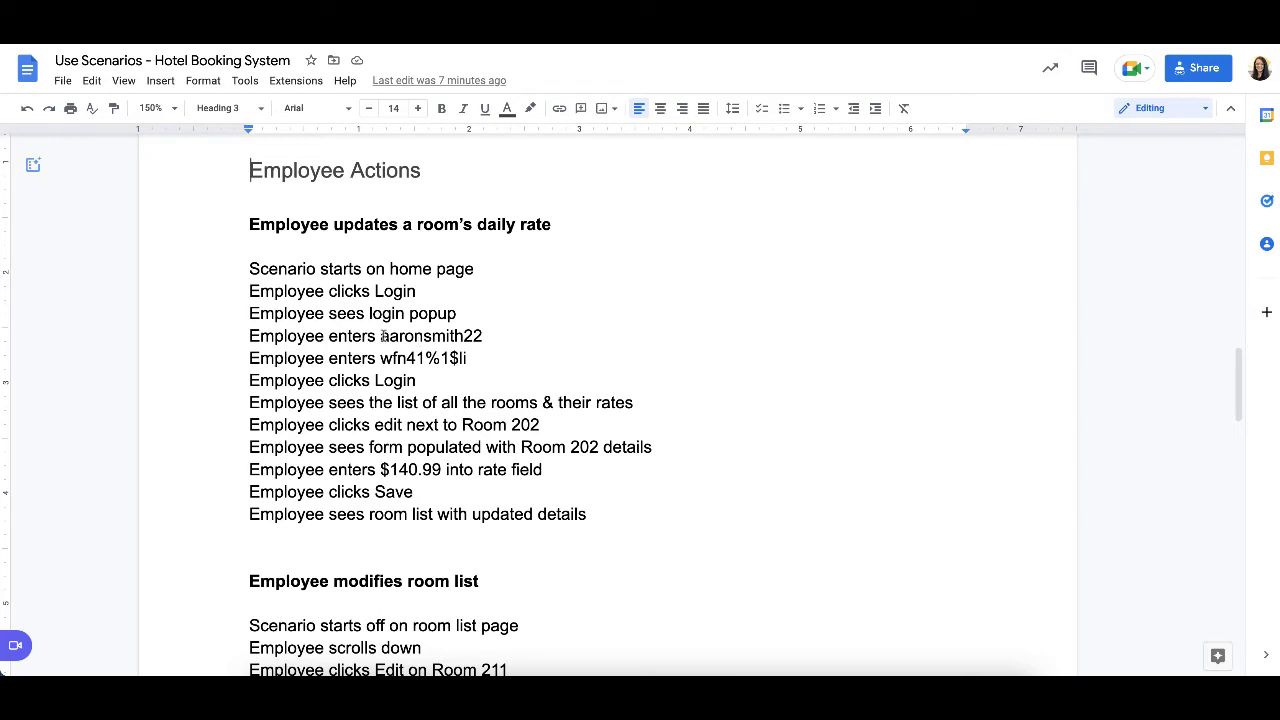
drag(381, 336, 534, 334)
key(super+Tab)
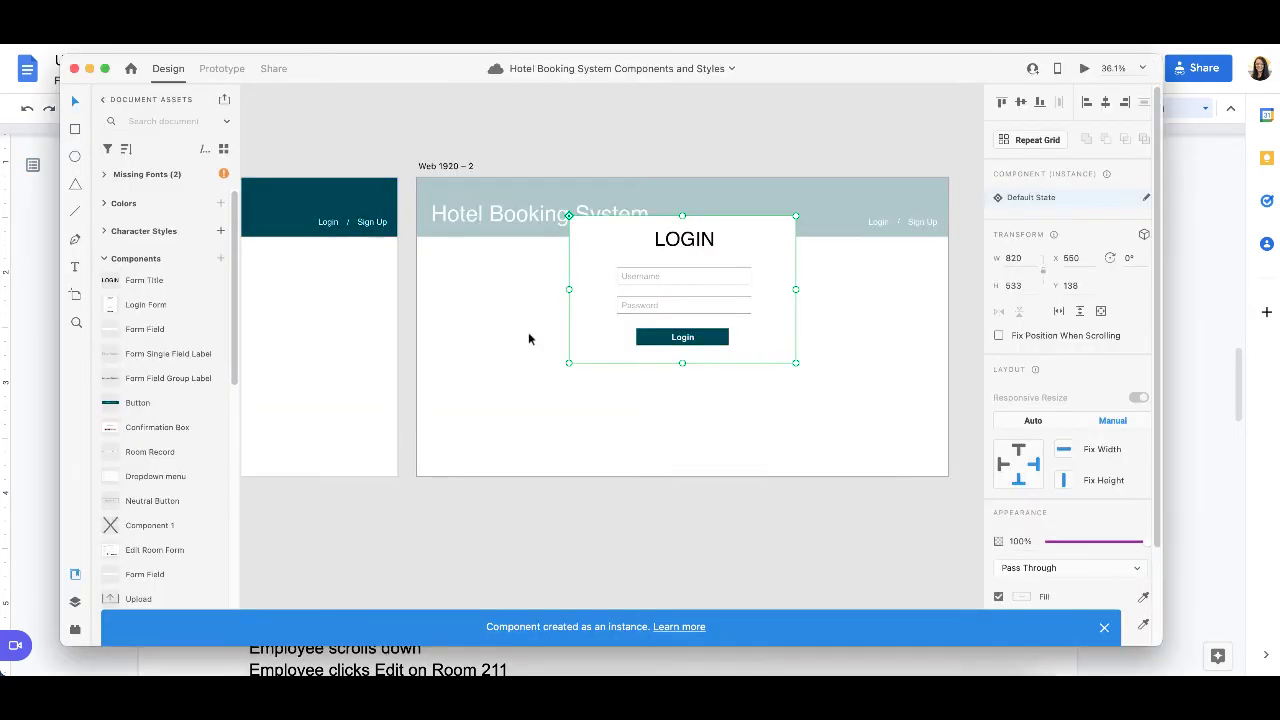
Step: Copy the navigation bar and login form together from the Web 1920 – 2 artboard
scroll(645, 394, right, 2)
click(640, 388)
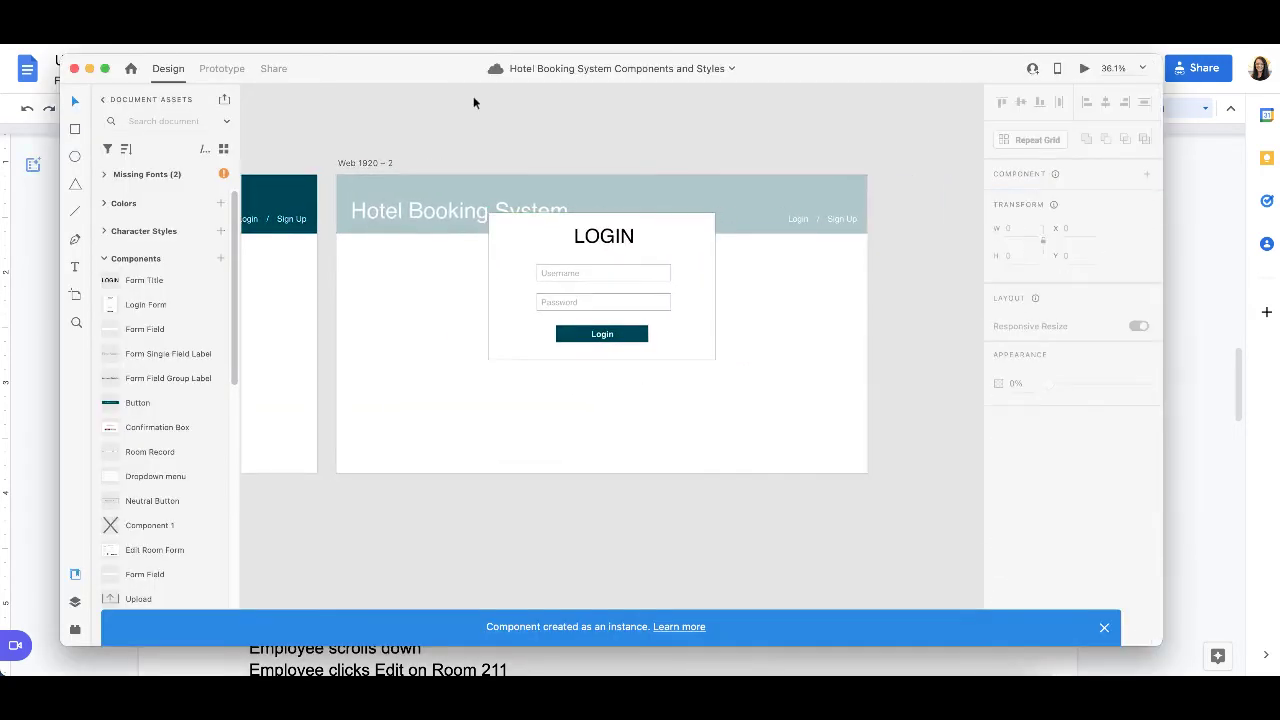
drag(331, 151, 910, 511)
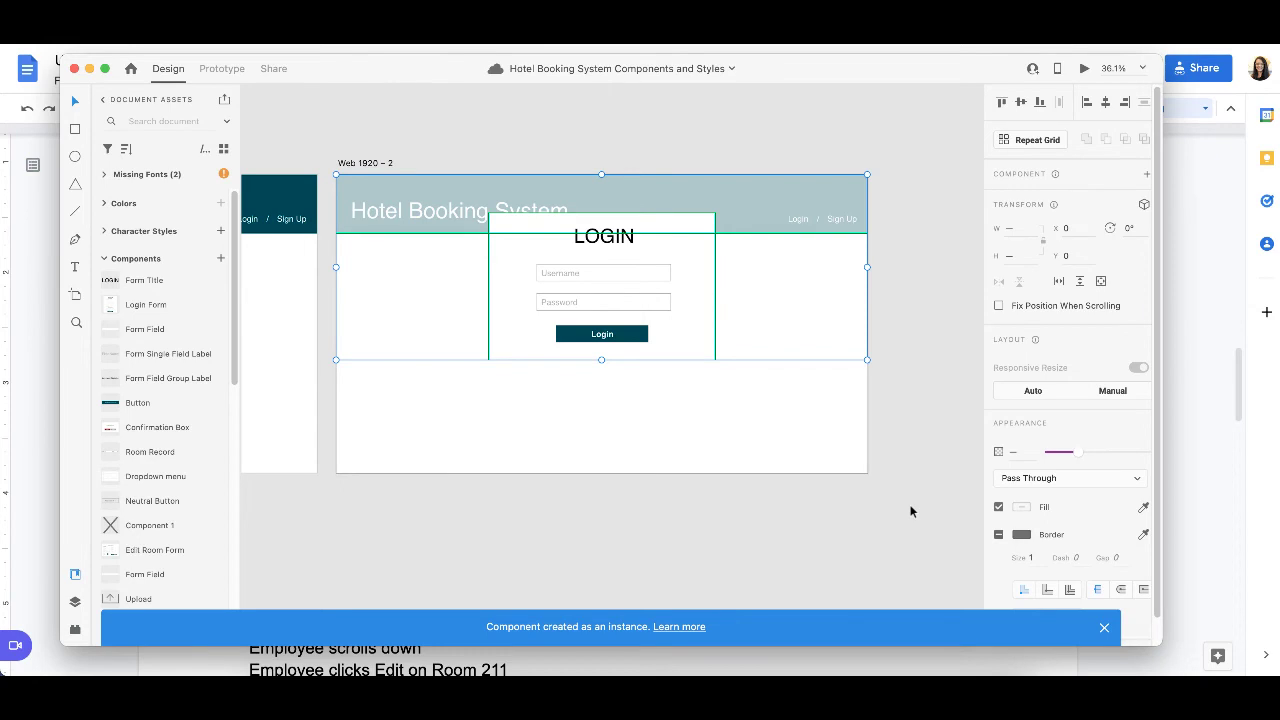
Step: Add a third Web 1920 artboard beside Web 1920 – 2 and paste the copied navigation bar and login form onto it
click(75, 297)
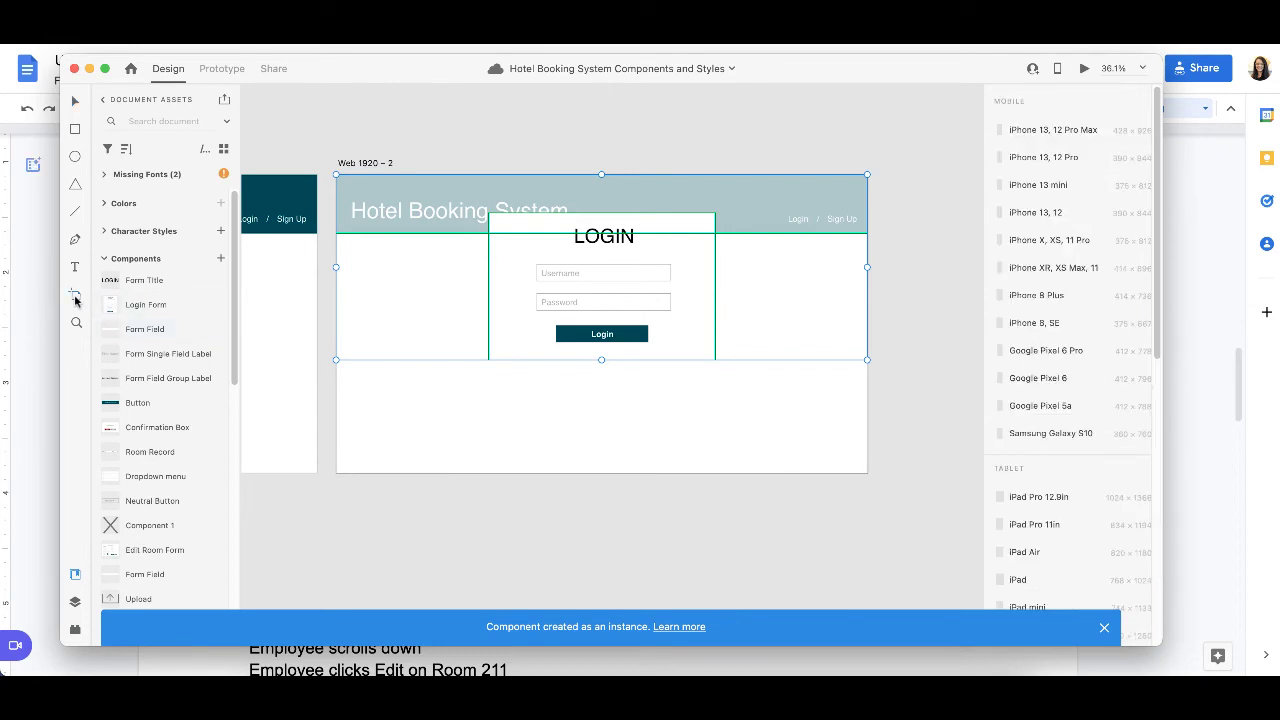
click(893, 462)
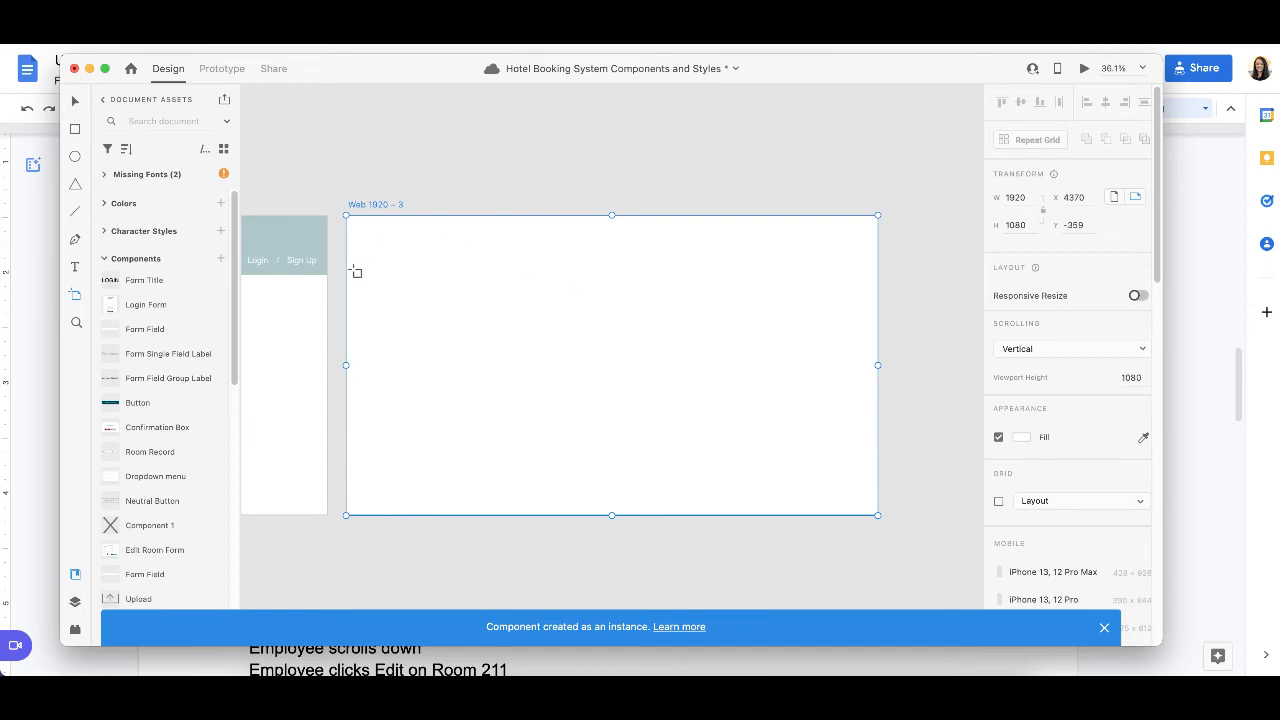
click(80, 106)
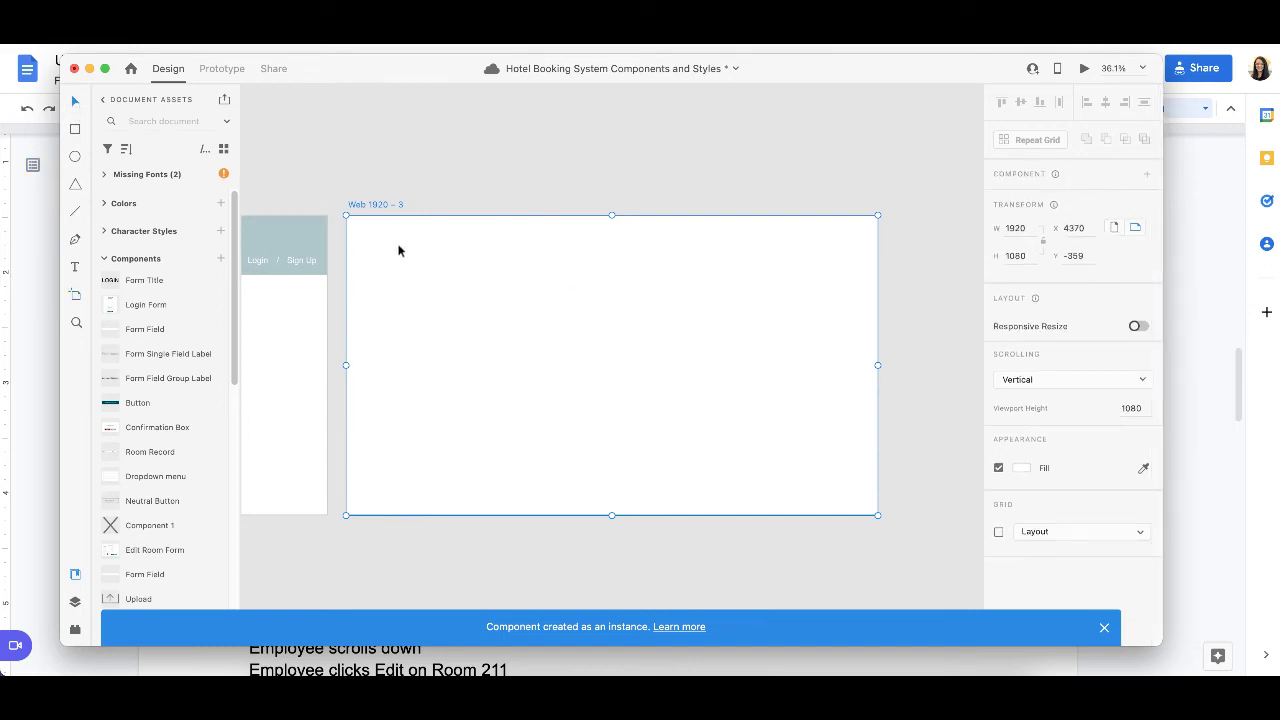
key(ctrl+v)
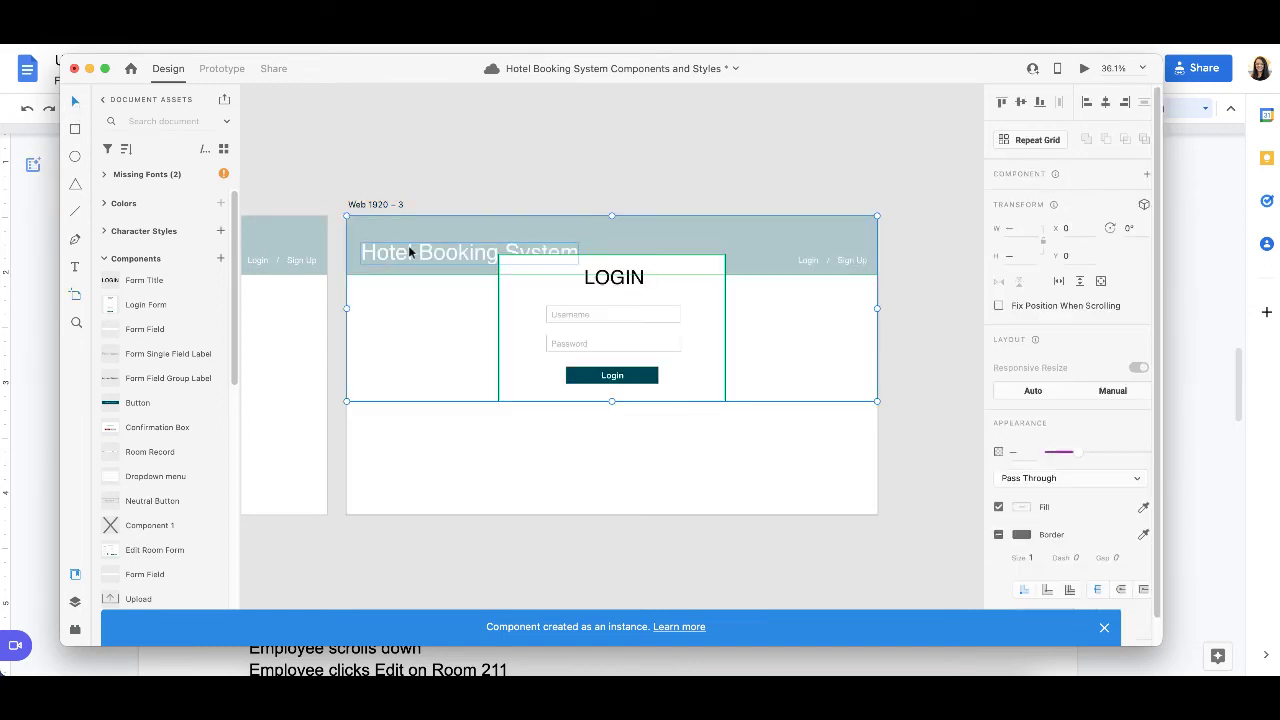
click(649, 171)
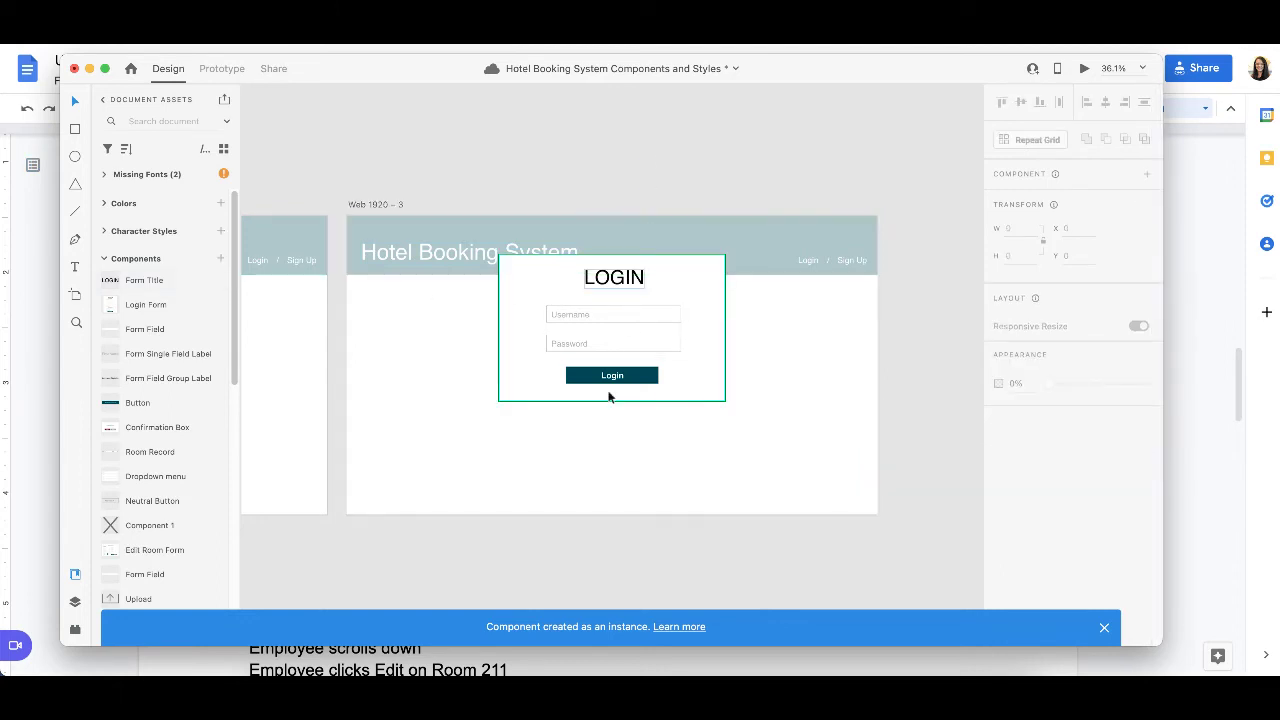
scroll(609, 394, left, 5)
scroll(608, 397, right, 6)
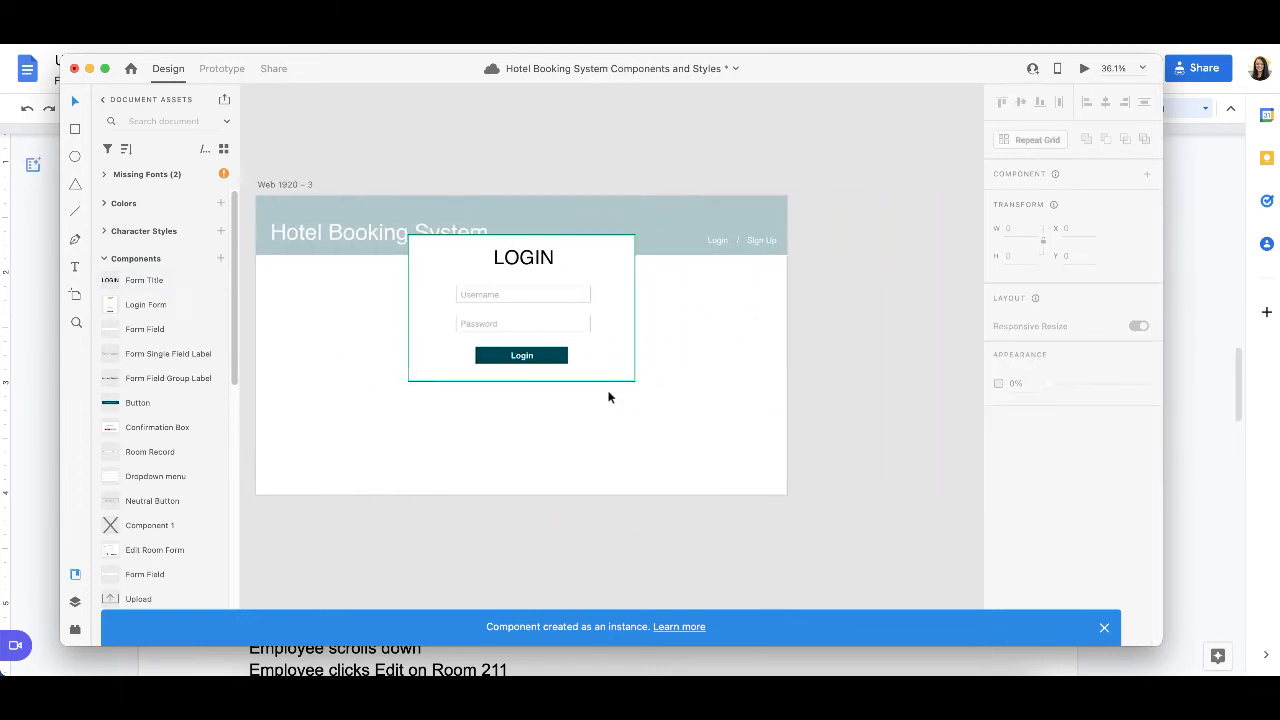
Step: Replace the Username placeholder in the Web 1920 – 3 login form with the employee's username copied from the scenario document
click(473, 294)
double_click(473, 294)
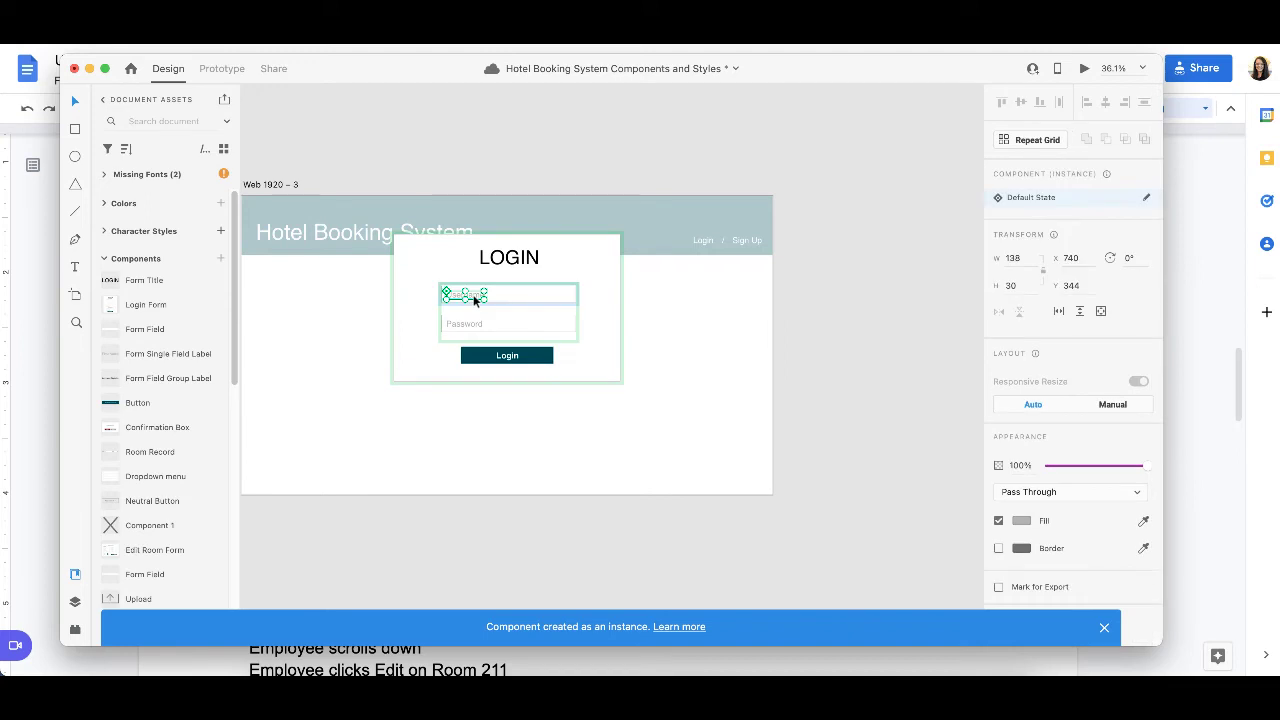
double_click(465, 297)
double_click(461, 296)
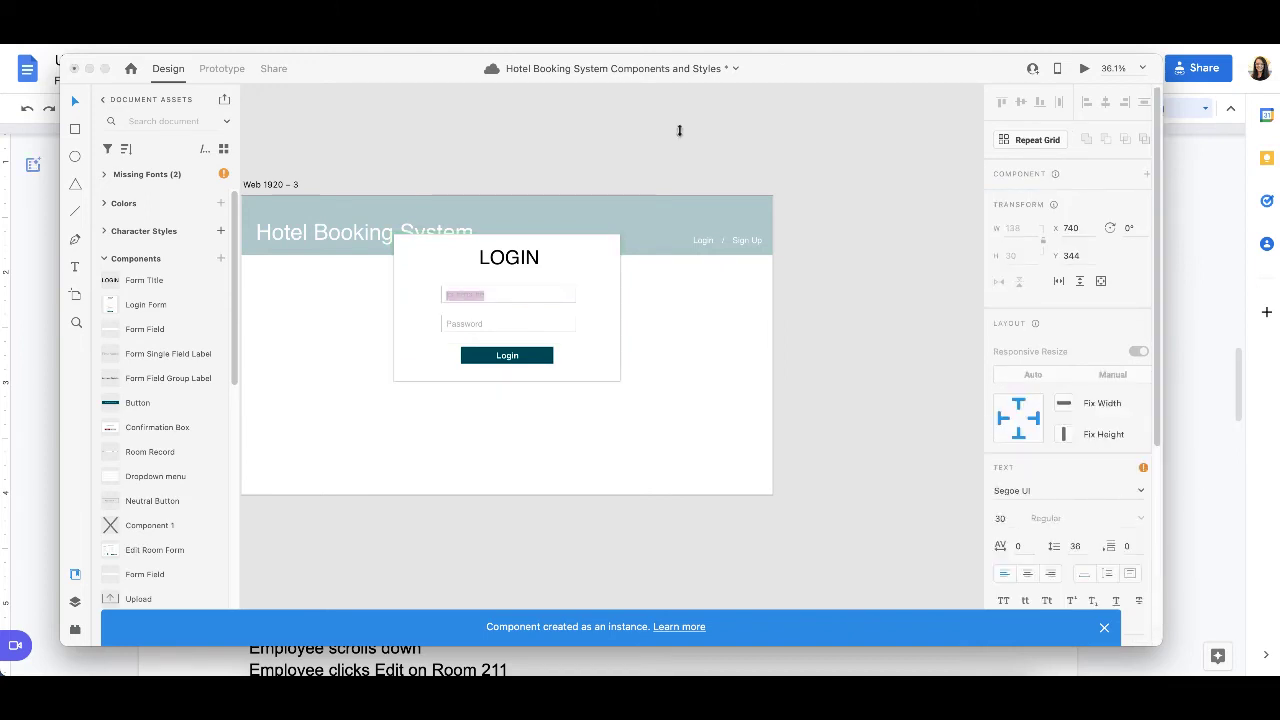
click(785, 57)
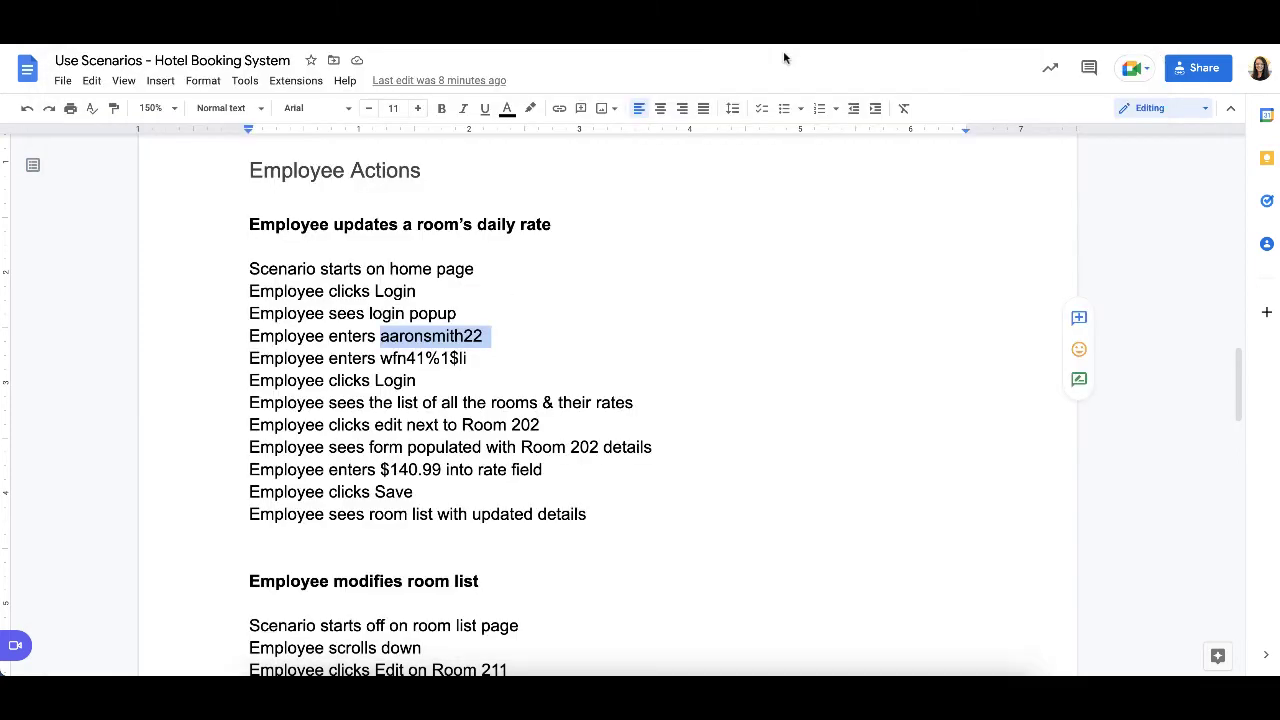
key(super+Tab)
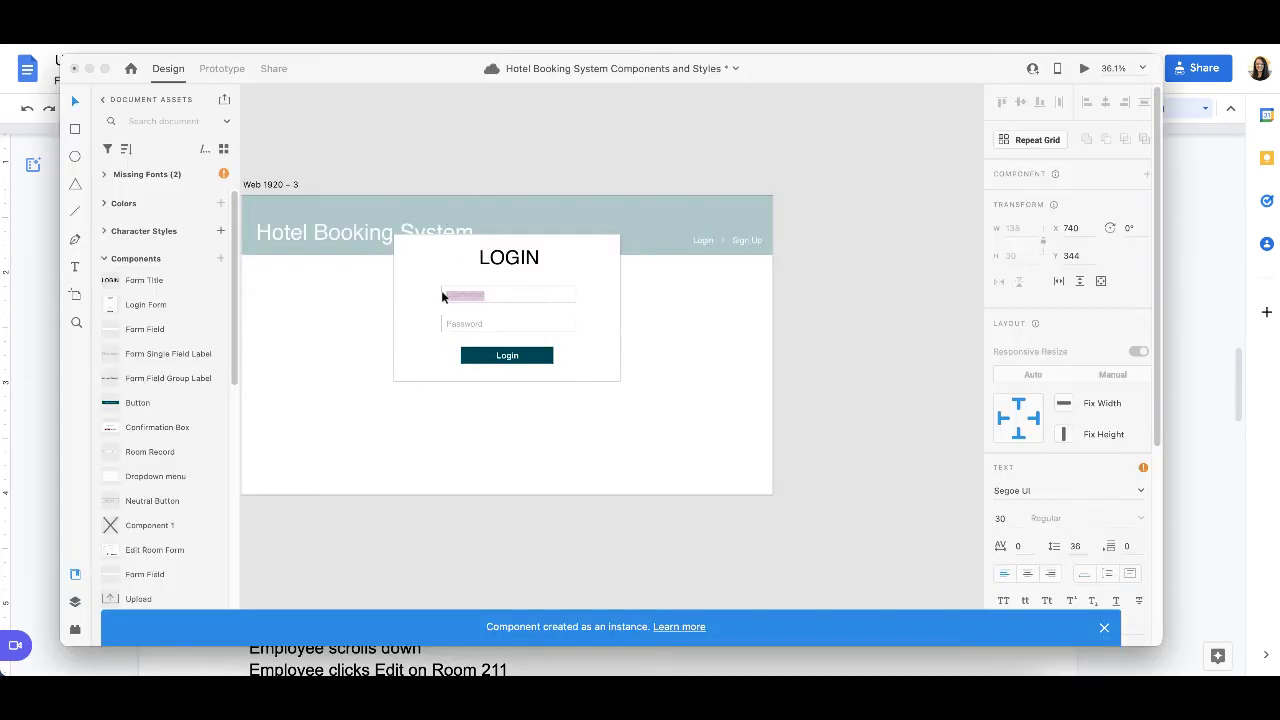
scroll(441, 290, up, 5)
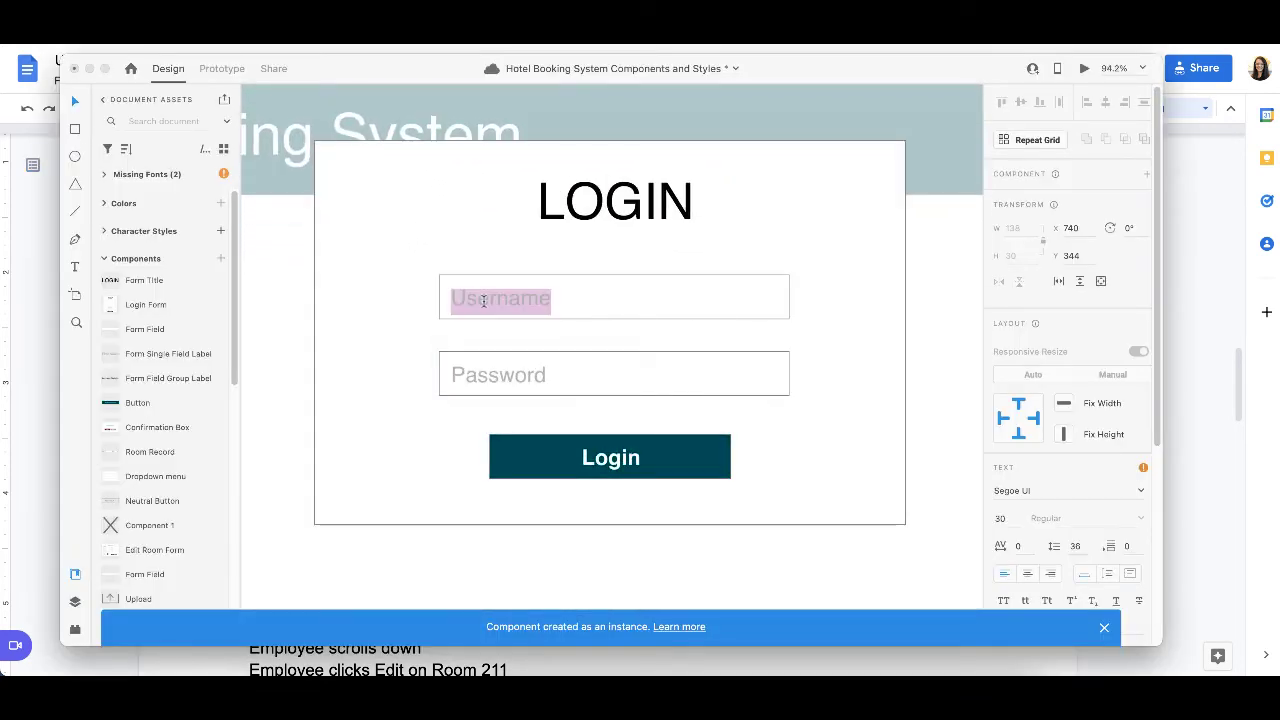
text(aaronsmith22)
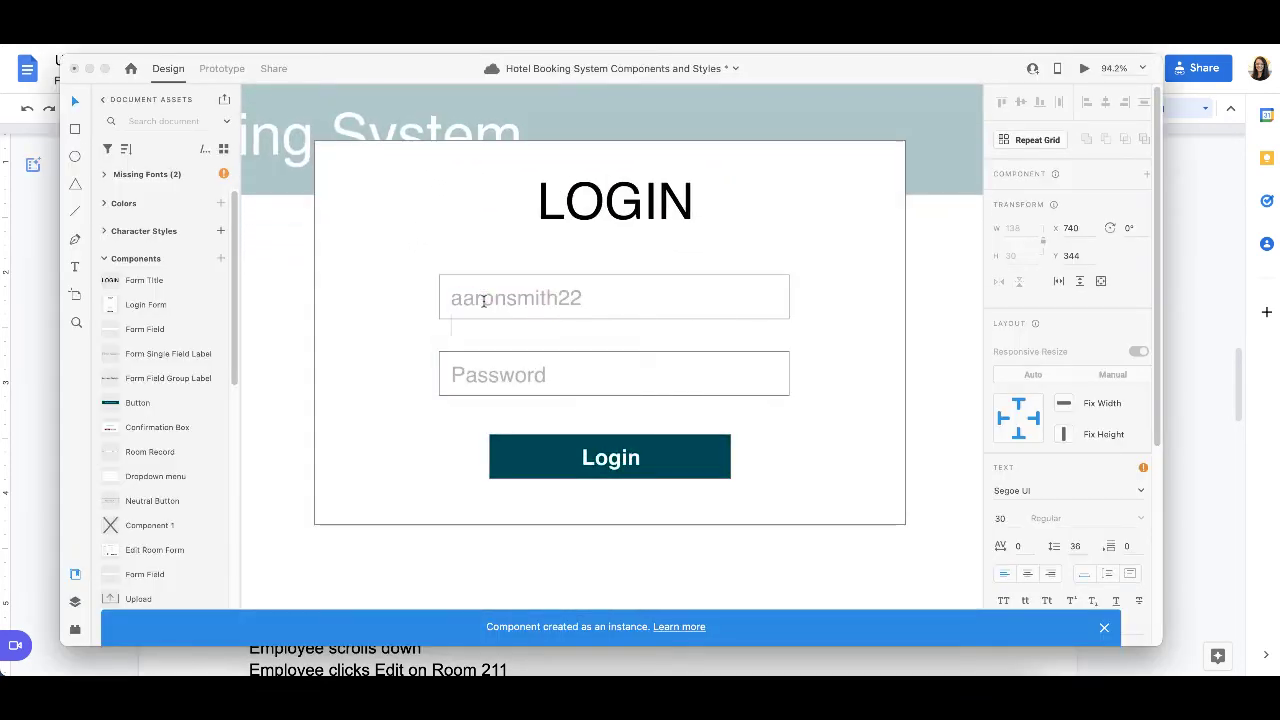
Step: Set the fill color of the entered username text to black, #000000
double_click(545, 297)
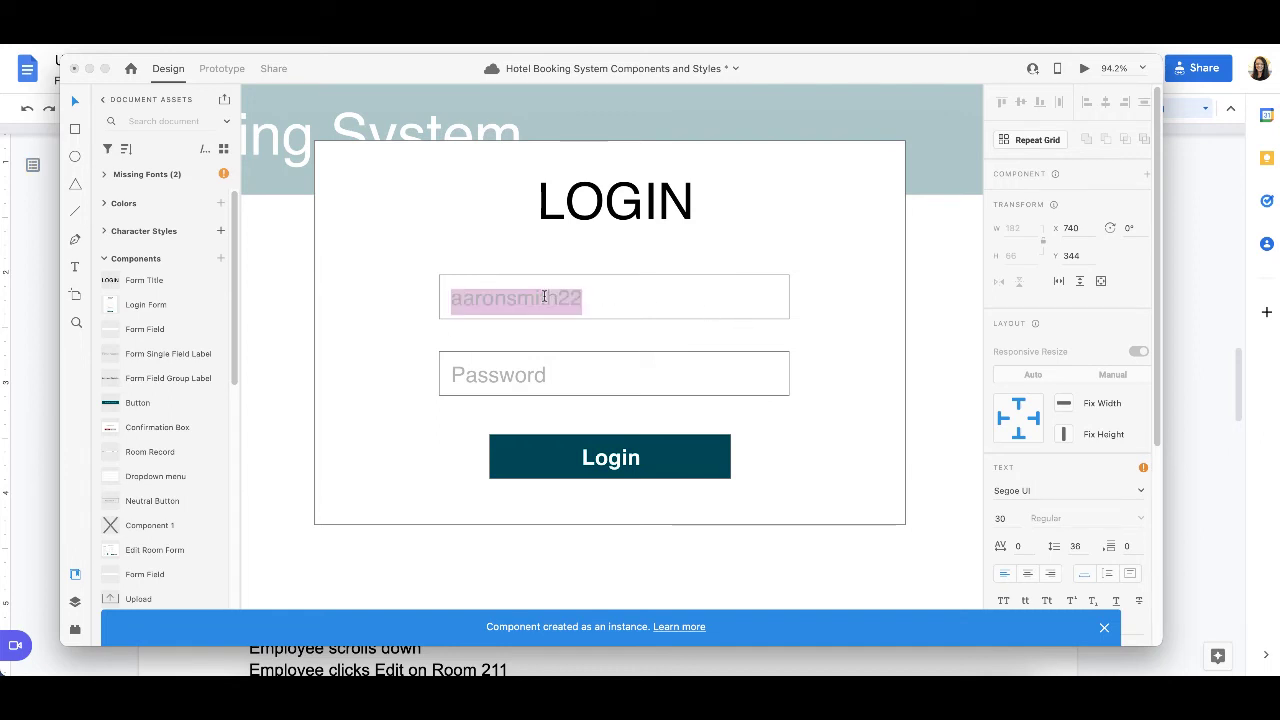
scroll(1038, 488, down, 5)
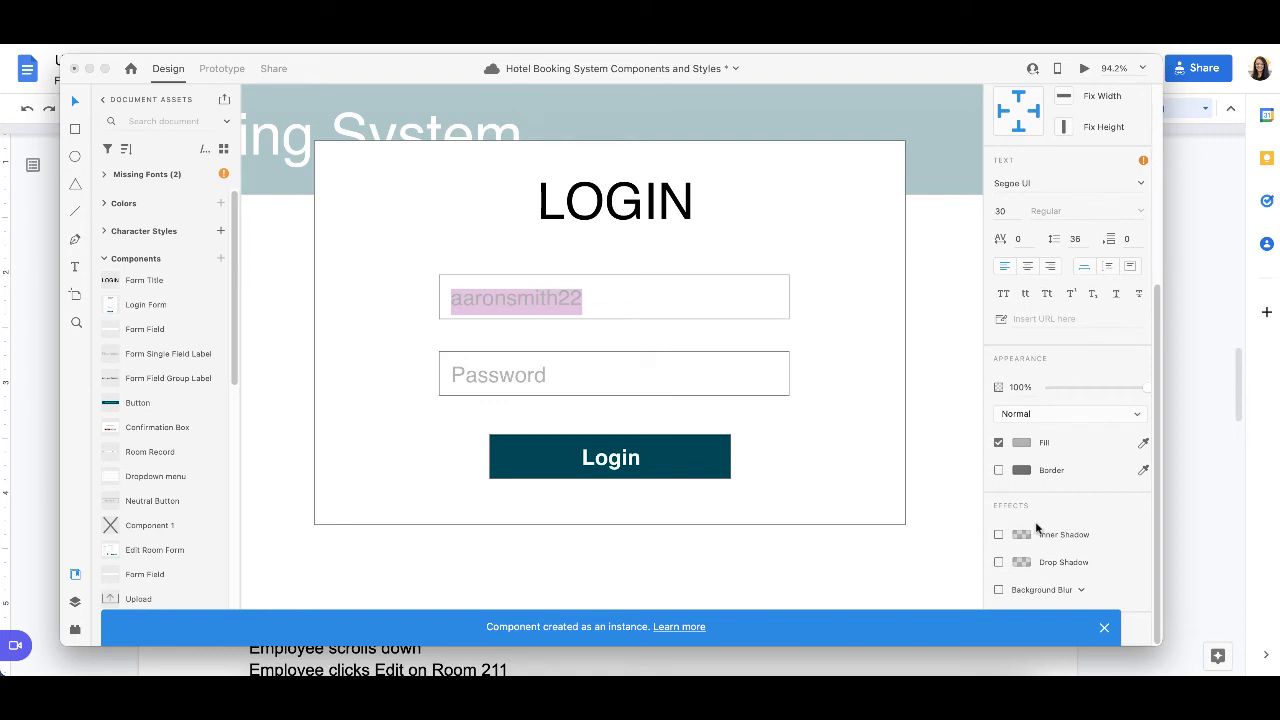
click(1024, 442)
drag(919, 439, 790, 538)
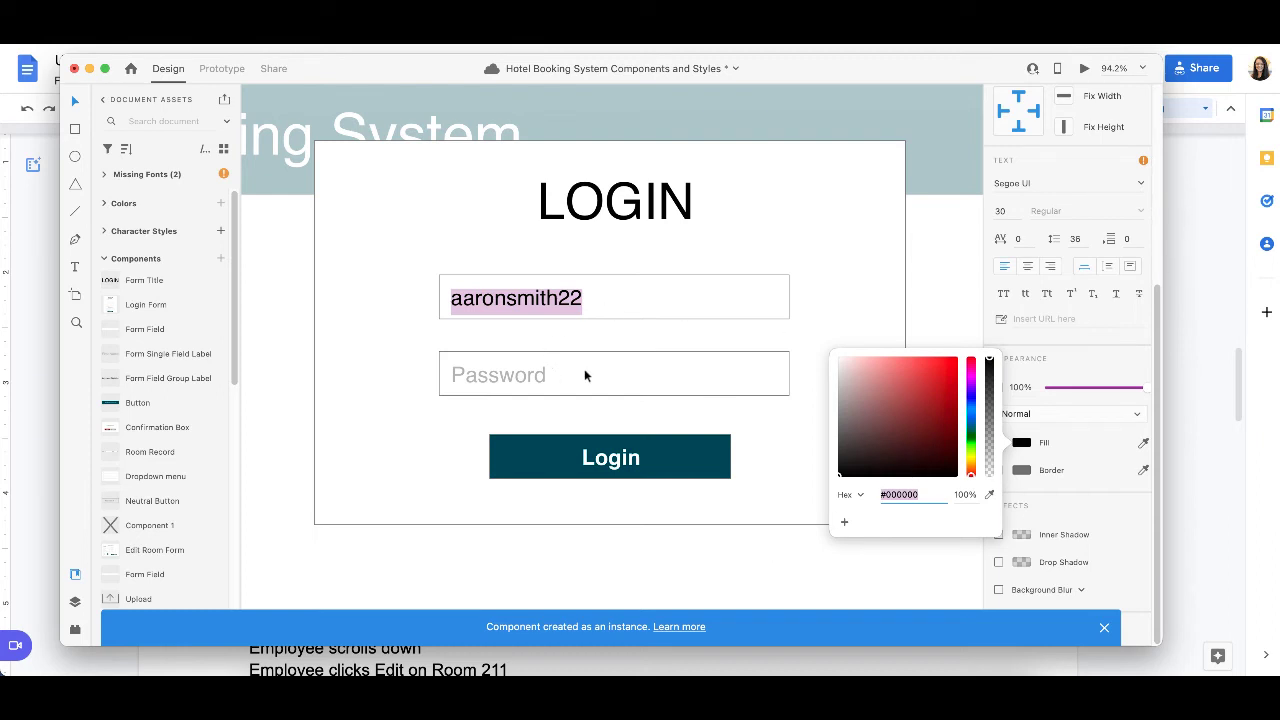
click(889, 297)
Step: Nudge the username text down to Y 347 within its form field
scroll(774, 310, down, 5)
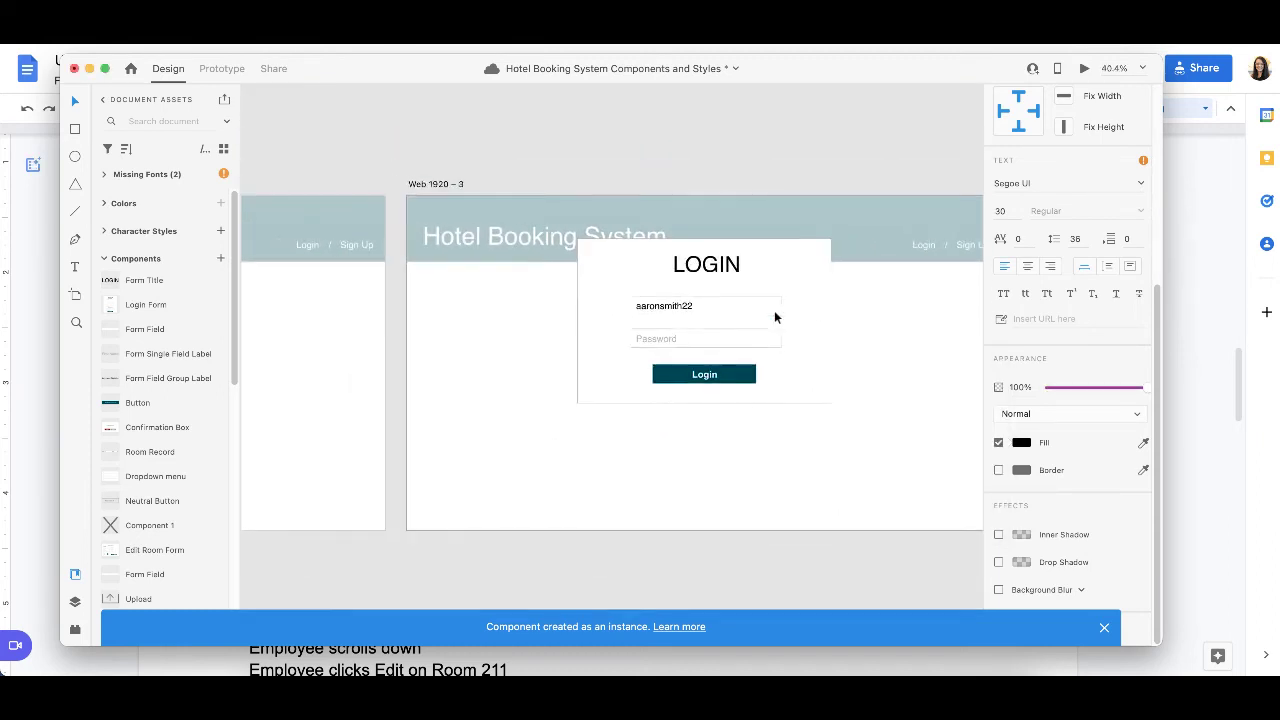
click(735, 317)
click(663, 312)
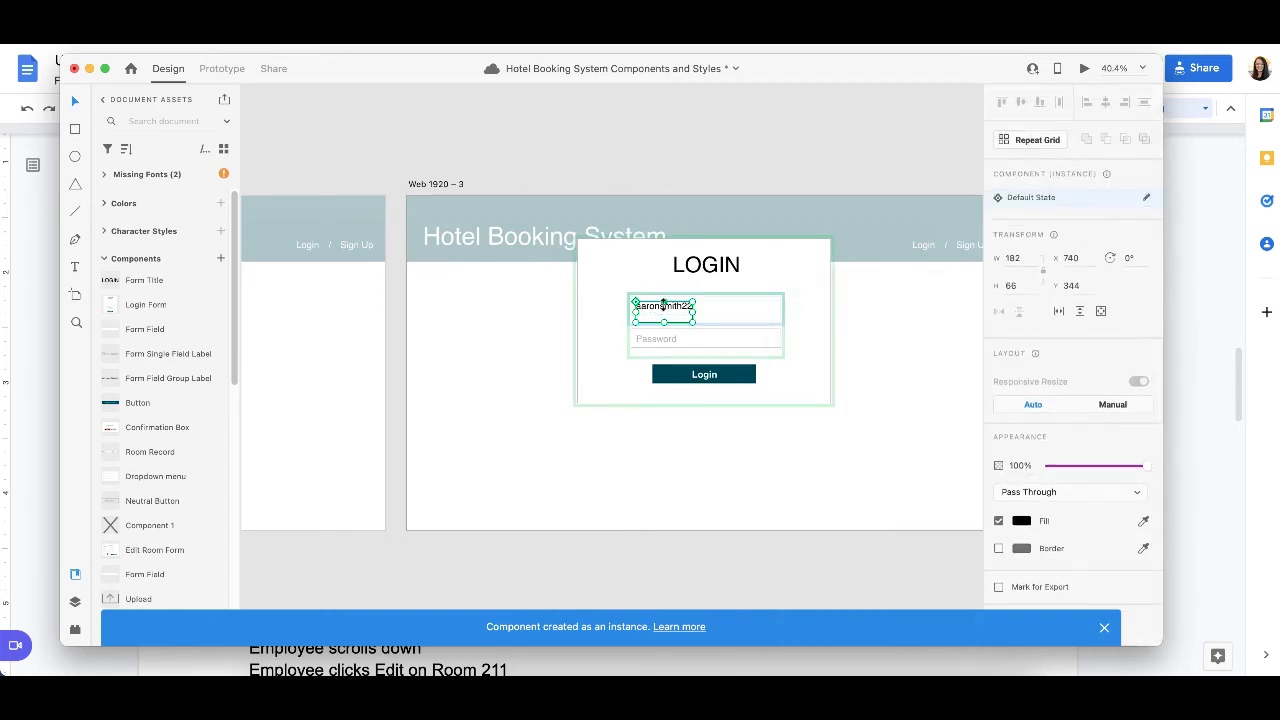
key(Down)
key(Down)
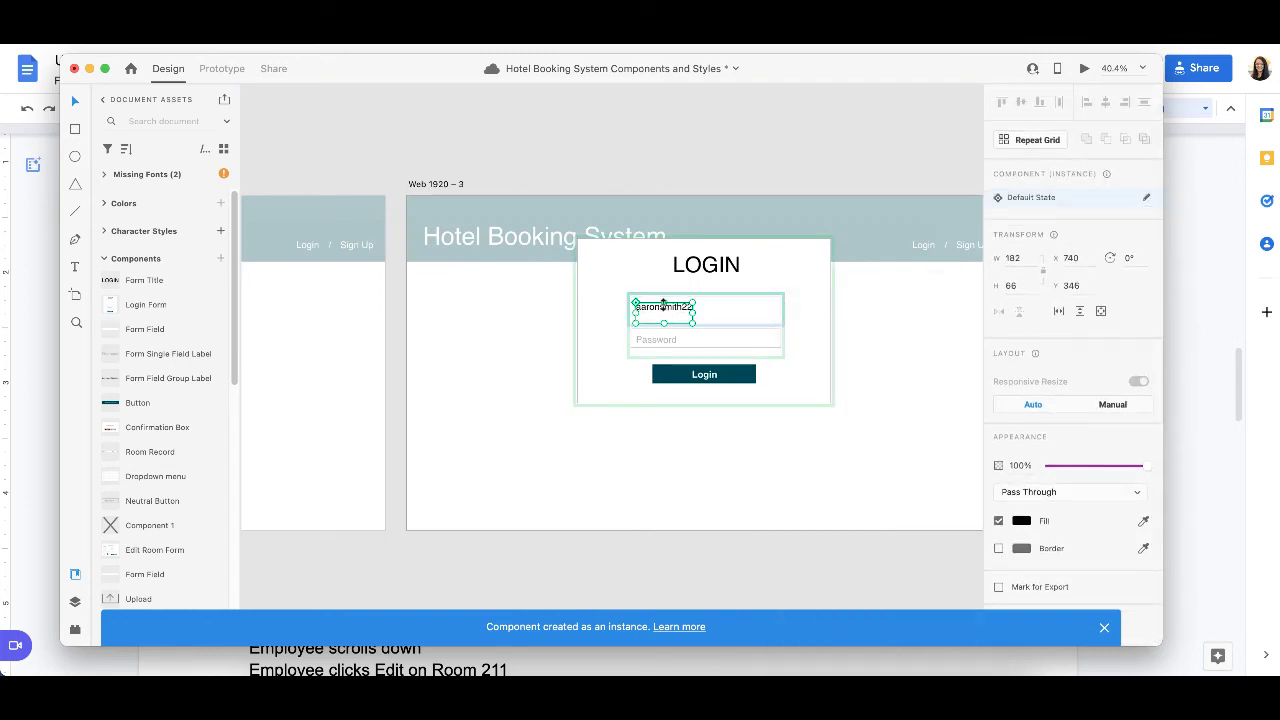
key(Down)
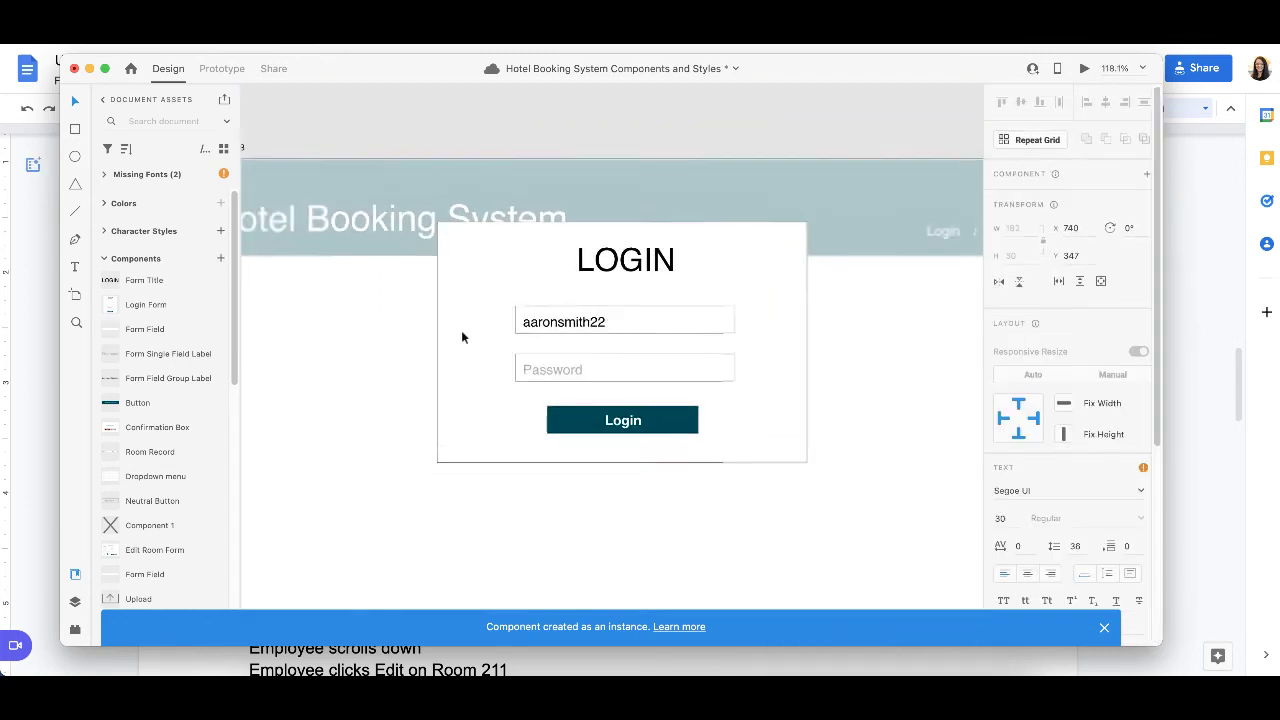
scroll(461, 330, down, 3)
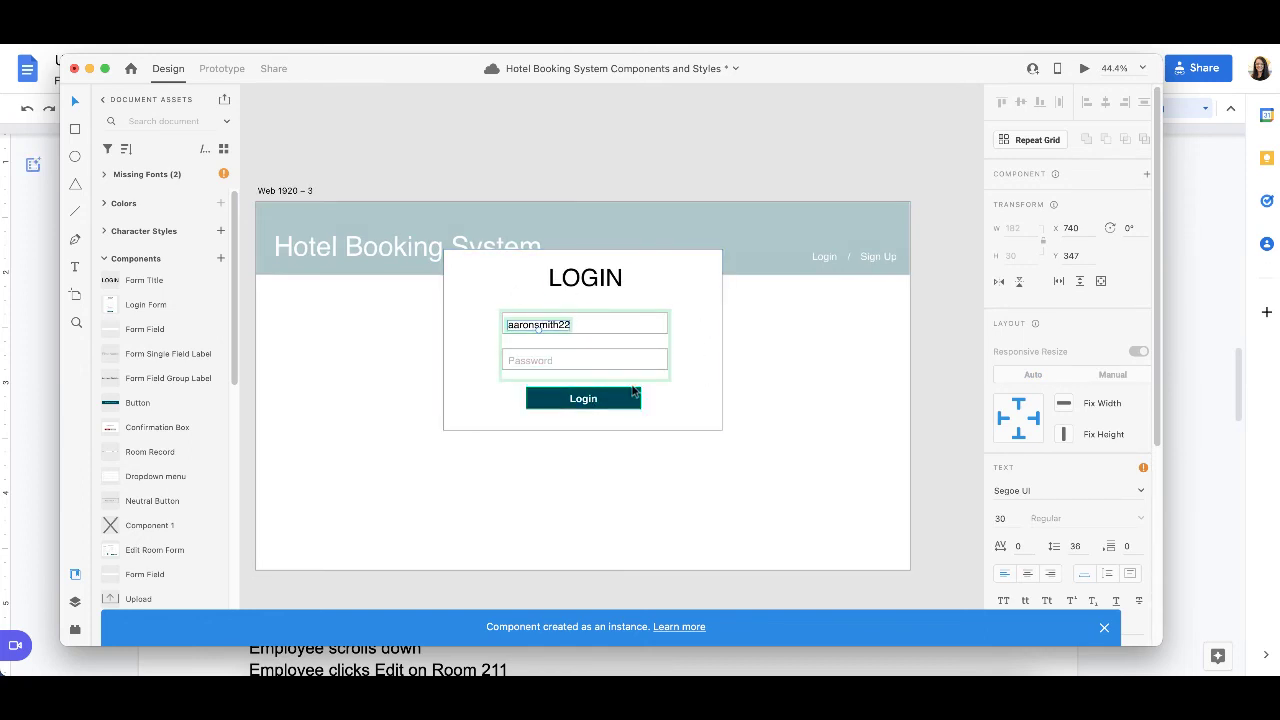
Step: Copy the navigation bar and the login form with the filled-in username from the Web 1920 – 3 artboard
scroll(721, 427, down, 3)
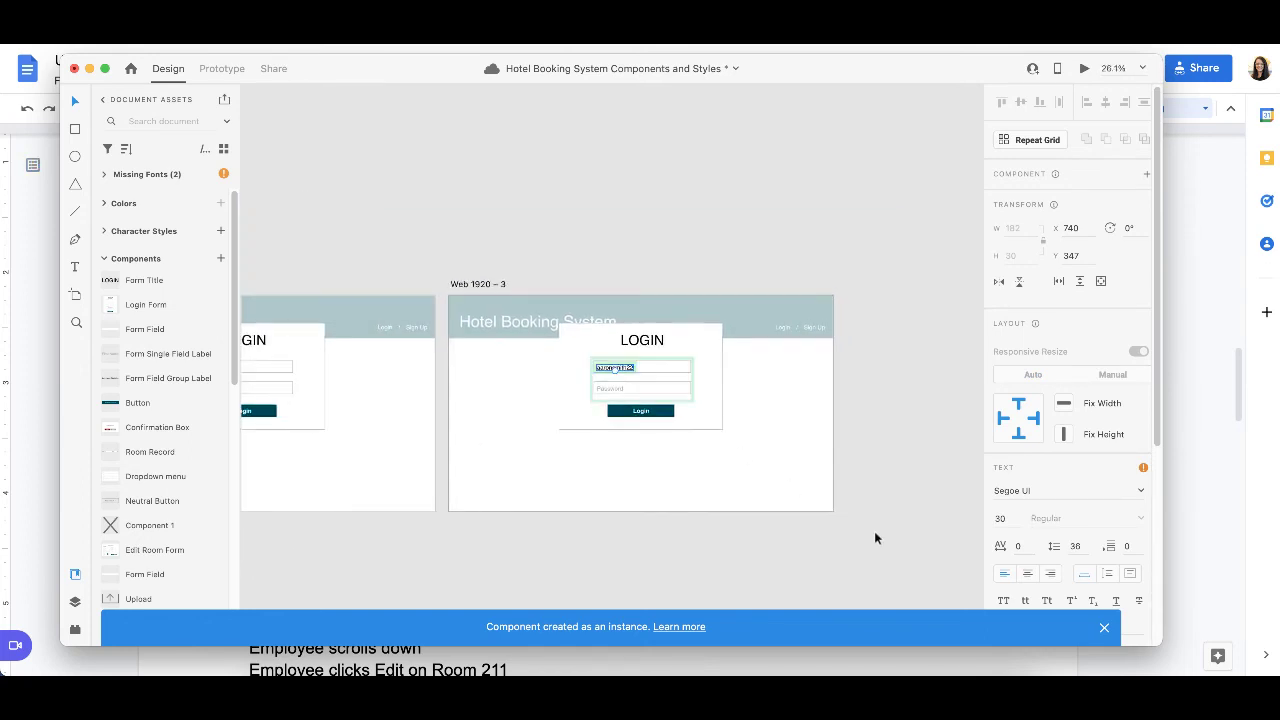
drag(870, 537, 848, 556)
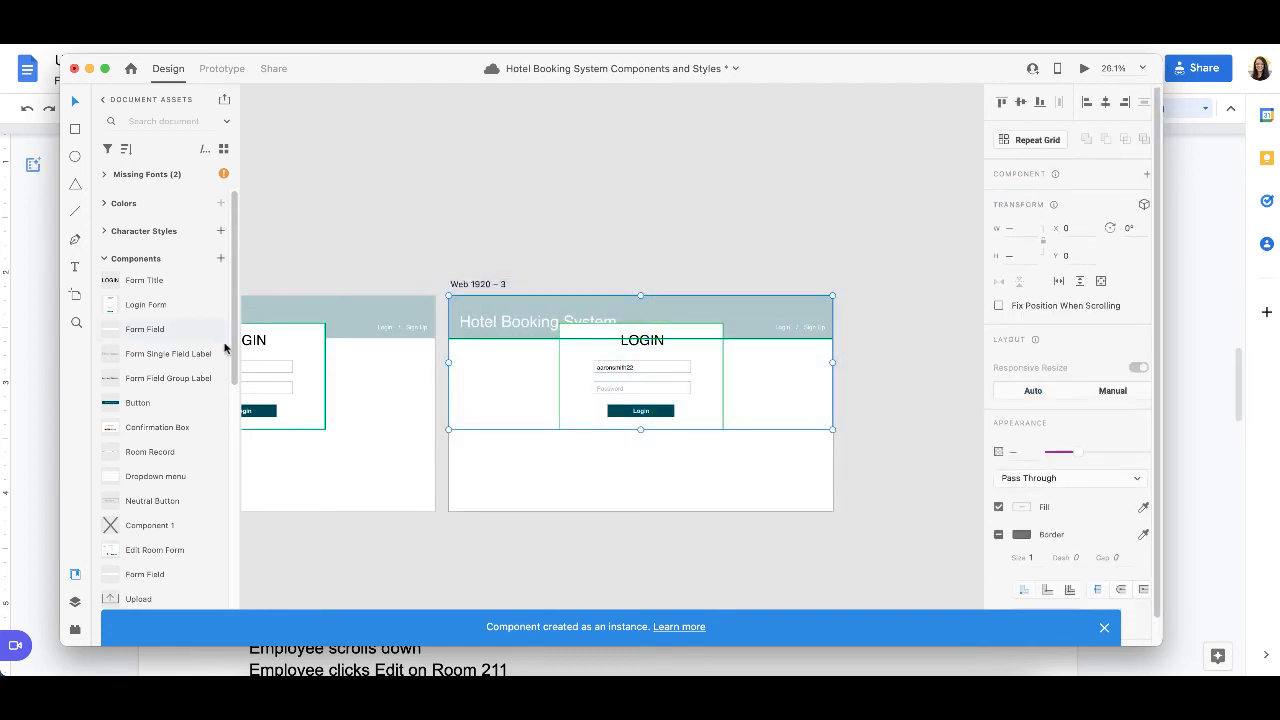
Step: Add a fourth Web 1920 artboard and move it below the first artboard, to X 390 and Y 797
click(72, 297)
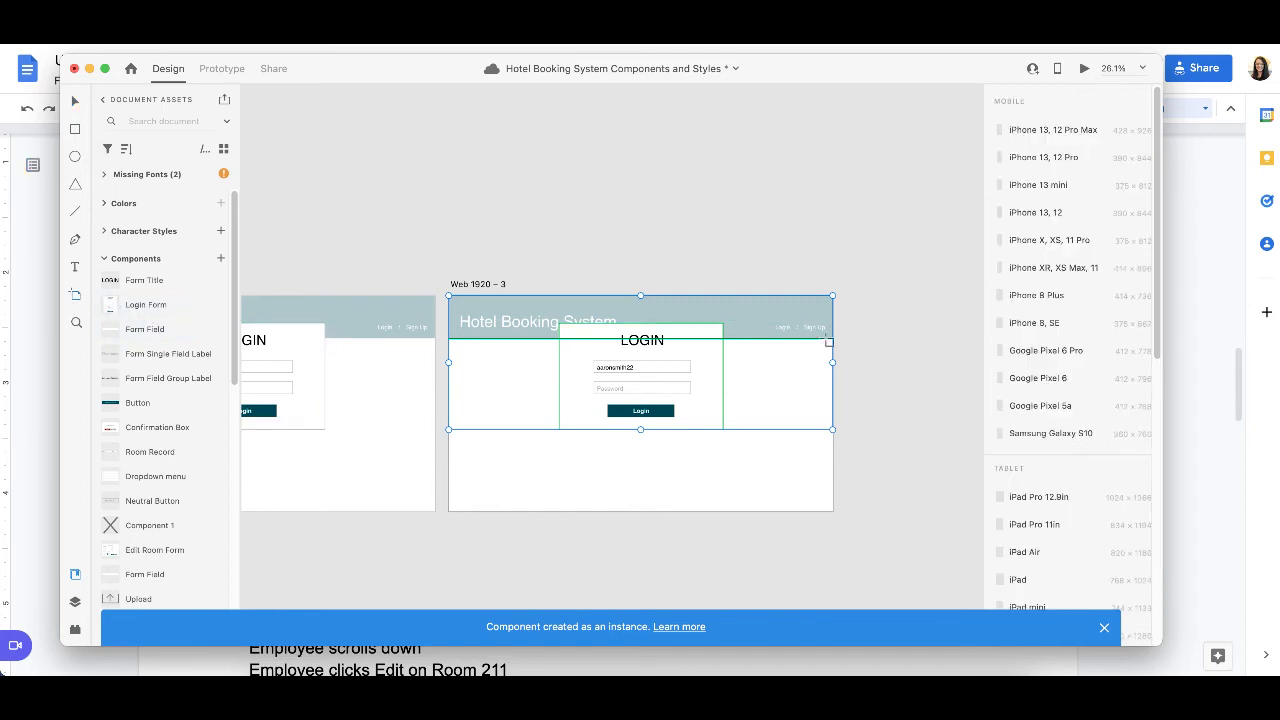
click(861, 395)
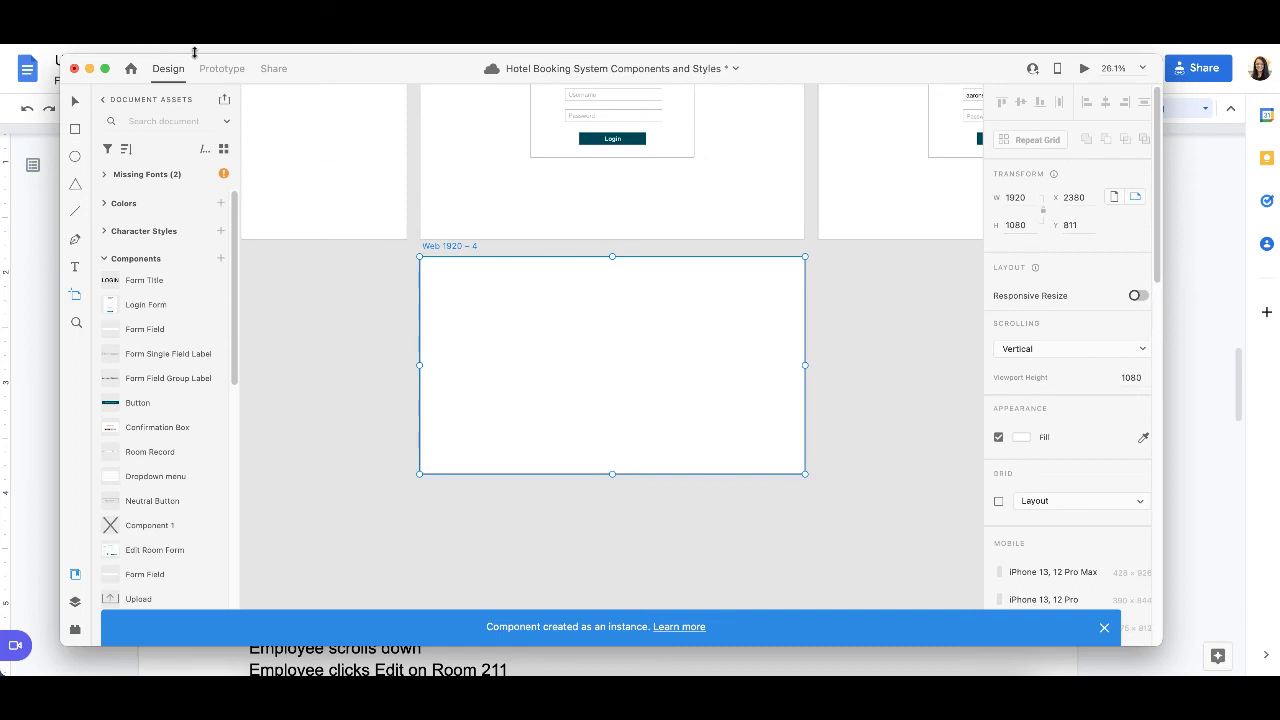
click(78, 101)
drag(565, 294, 340, 294)
scroll(545, 329, left, 2)
scroll(545, 329, left, 2)
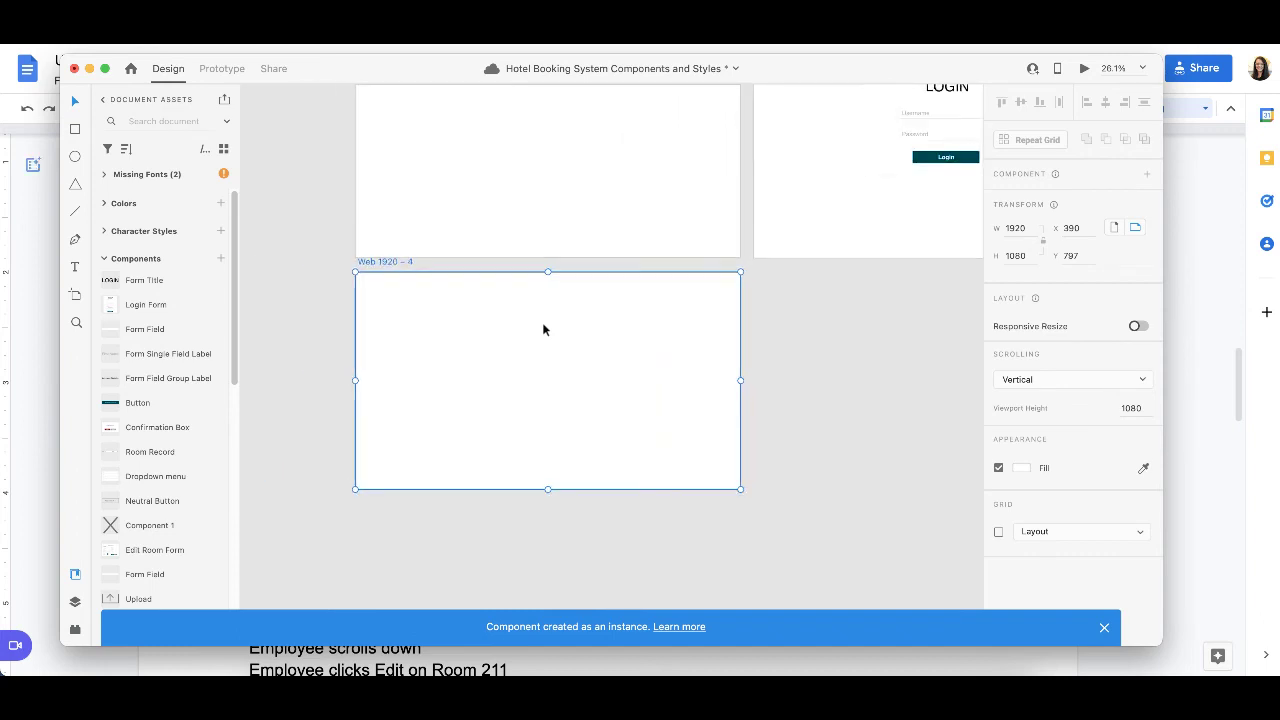
Step: Paste the copied navigation bar and username-filled login form onto the Web 1920 – 4 artboard
key(ctrl+v)
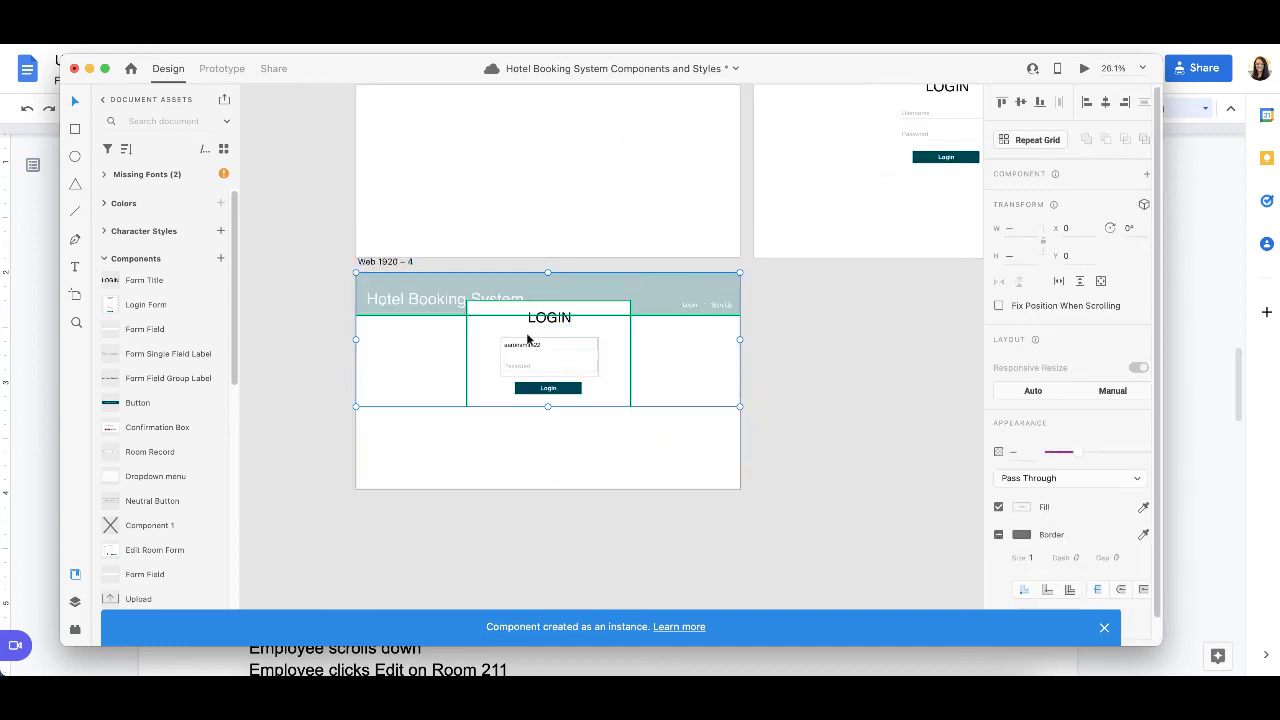
scroll(532, 340, down, 1)
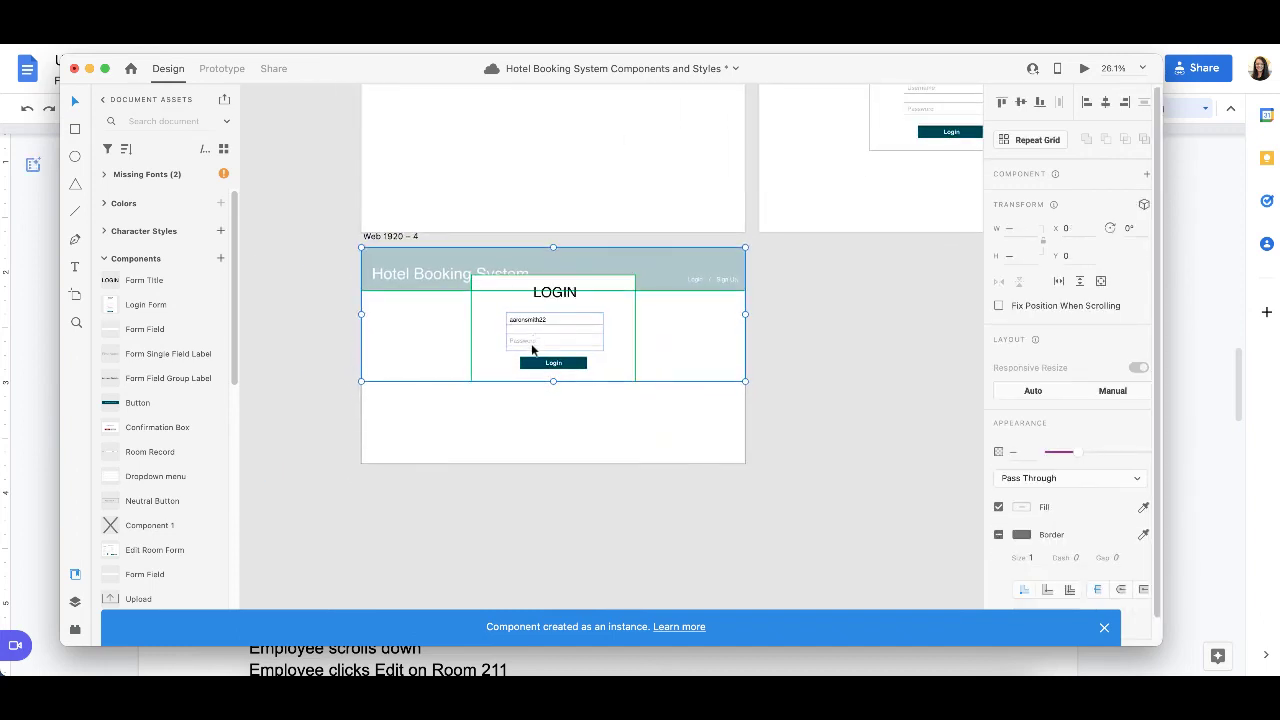
scroll(532, 347, up, 5)
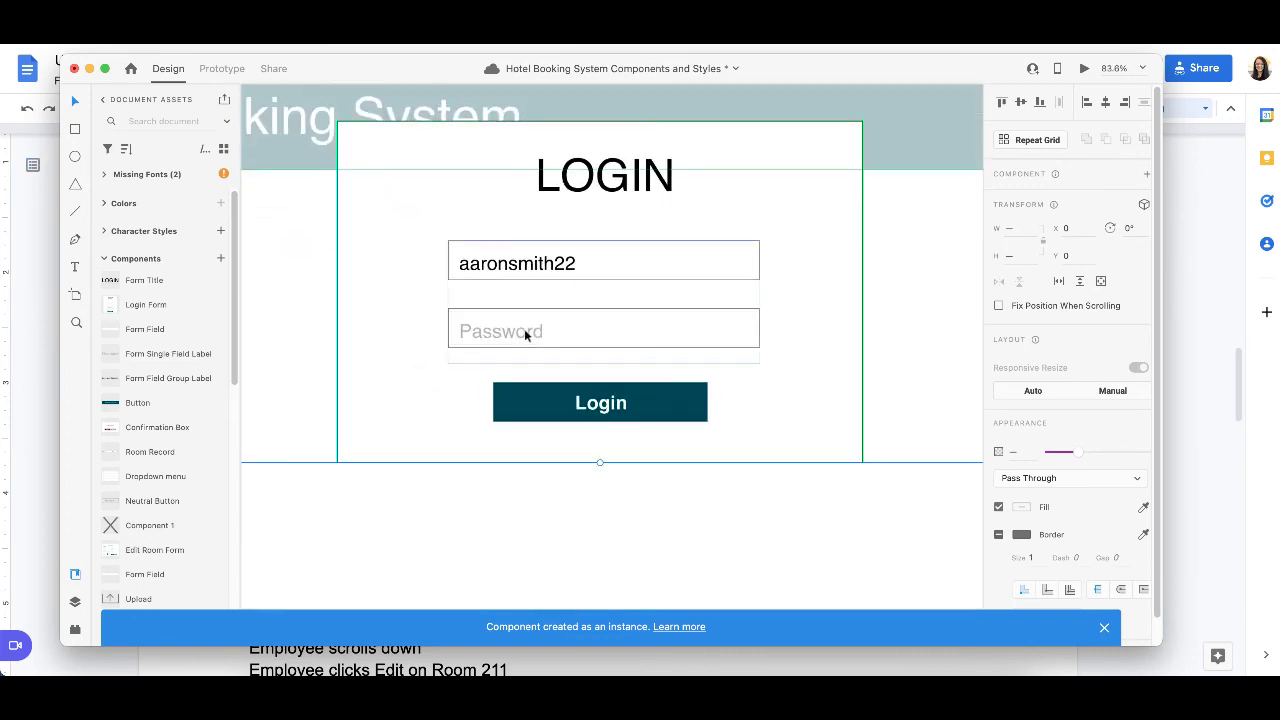
Step: Copy the employee's password from the daily rate scenario in the Google Docs document and return to the login form design
key(super+Tab)
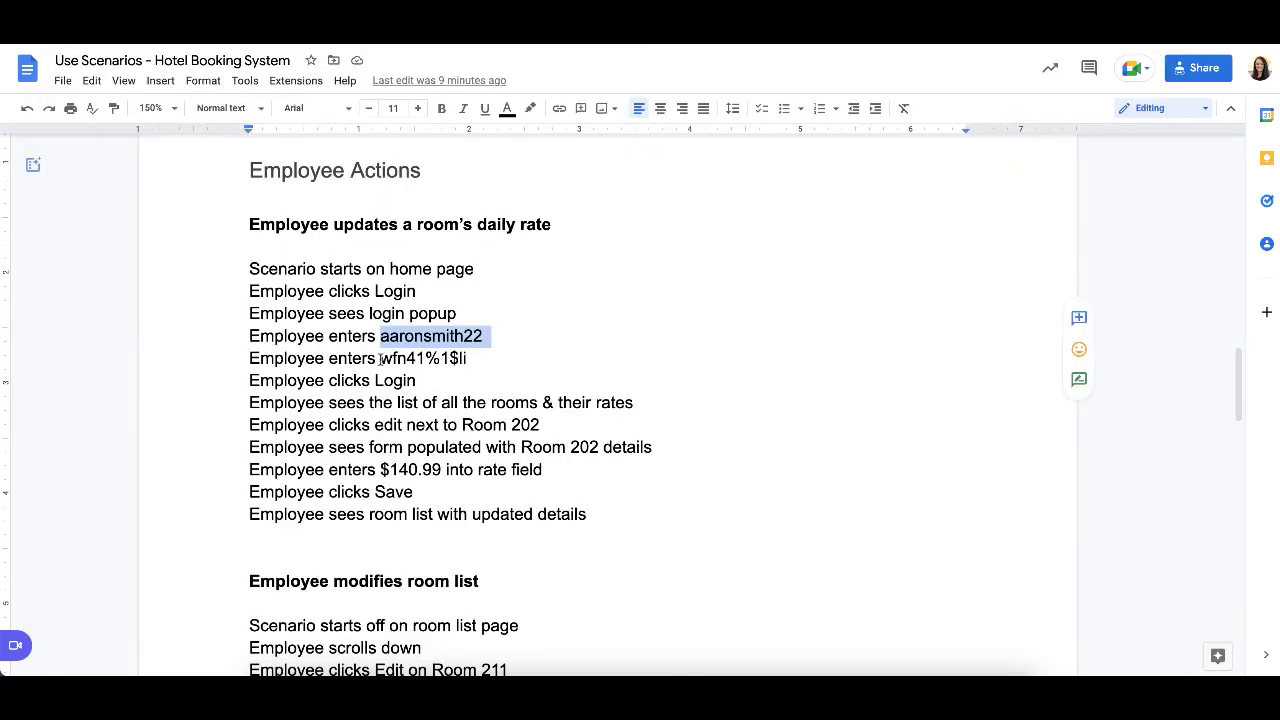
drag(380, 359, 485, 359)
key(ctrl+c)
key(super+Tab)
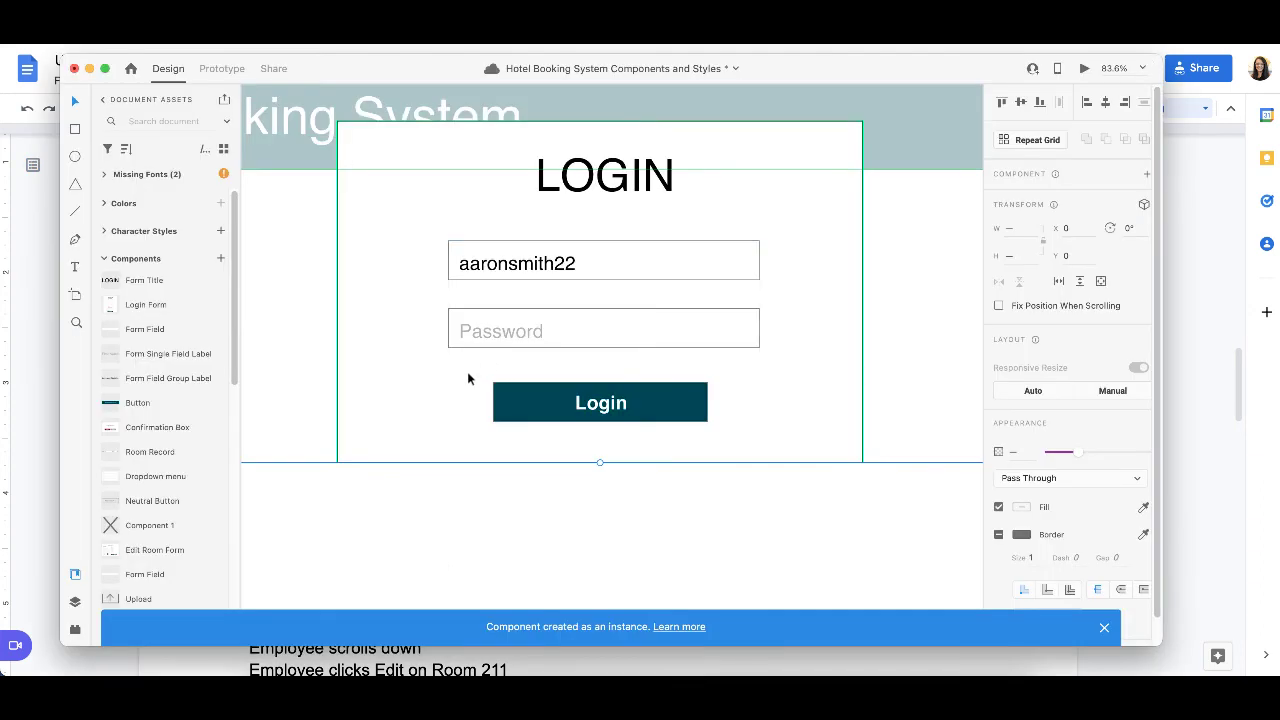
Step: Replace the Password placeholder in the login form with the copied employee password
click(494, 331)
double_click(494, 333)
double_click(494, 333)
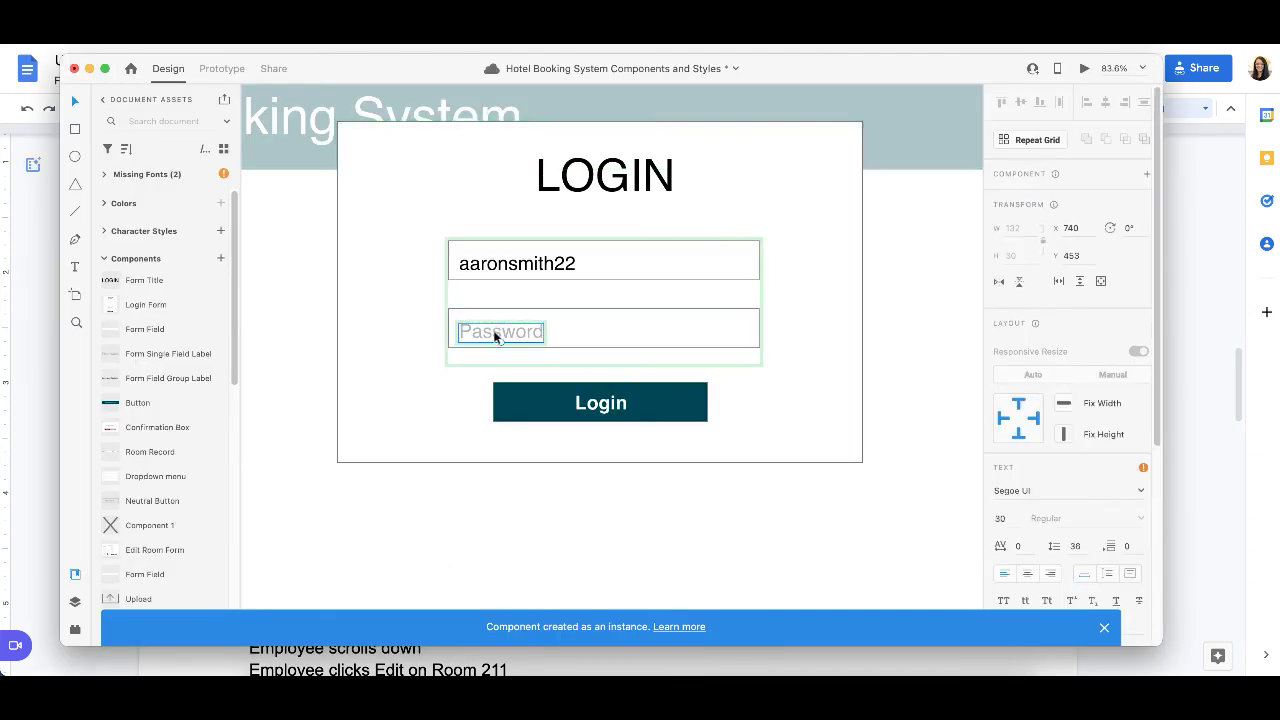
key(ctrl+v)
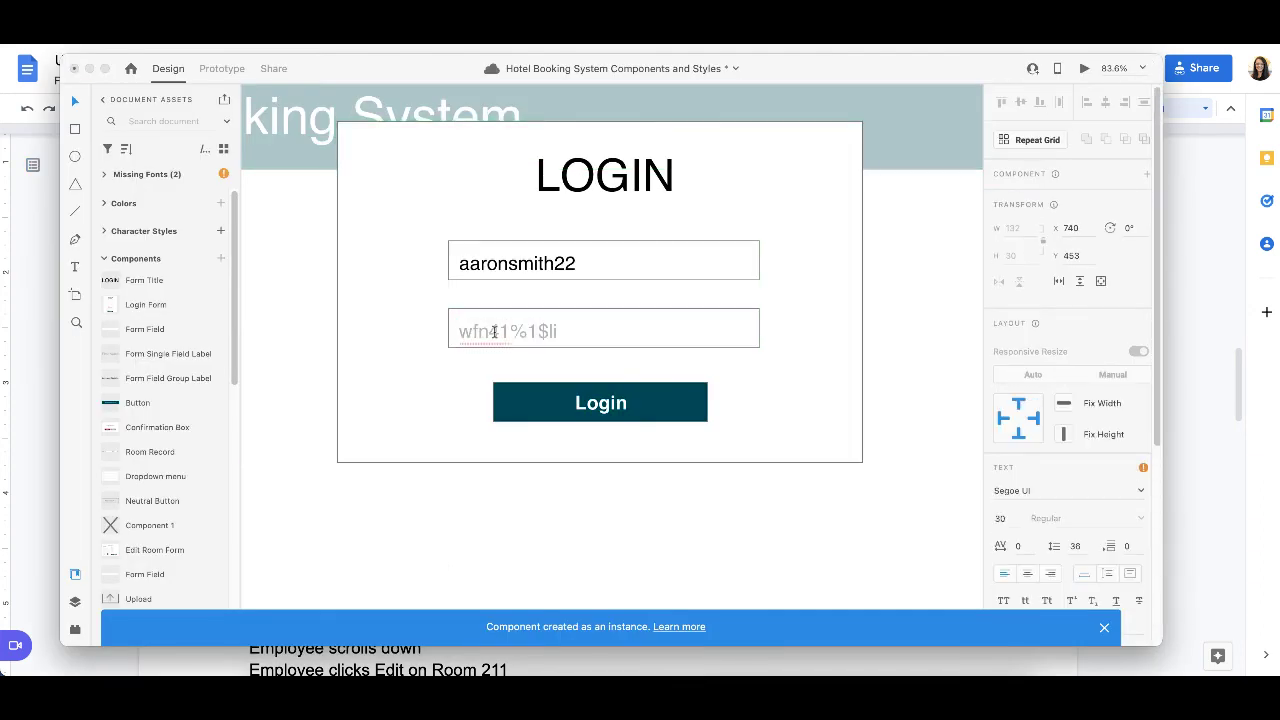
key(ctrl+z)
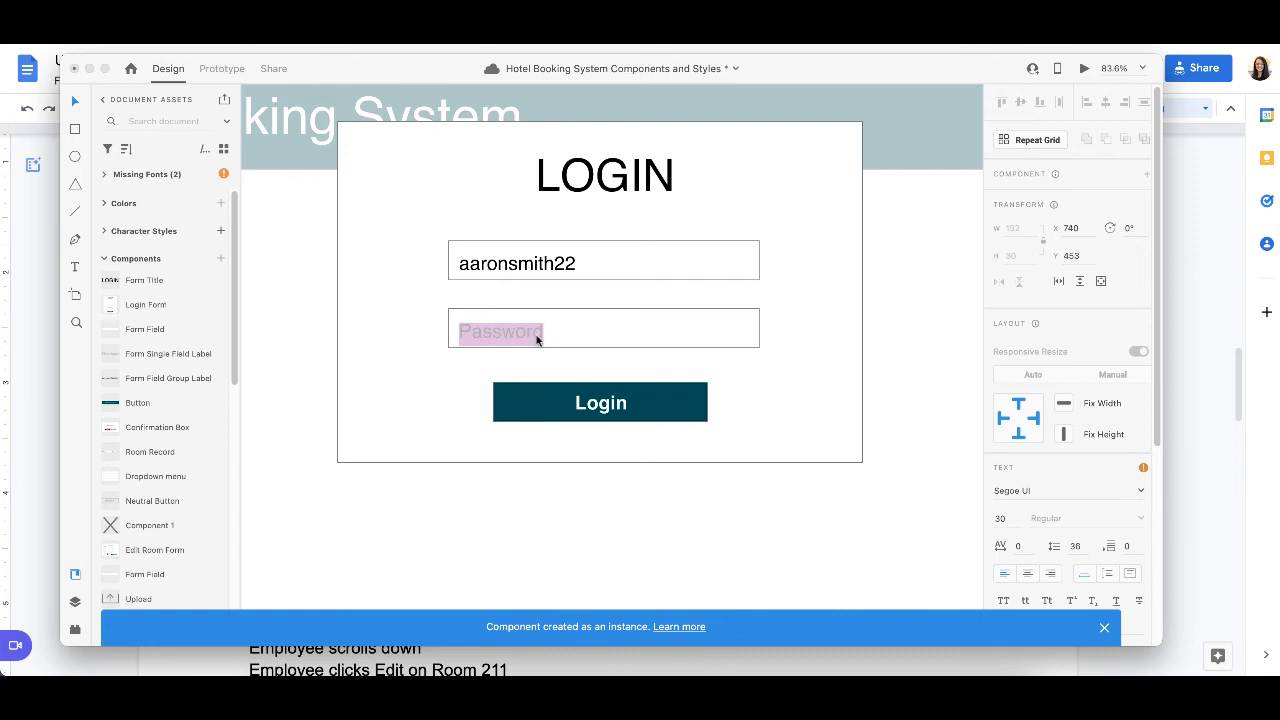
key(ctrl+v)
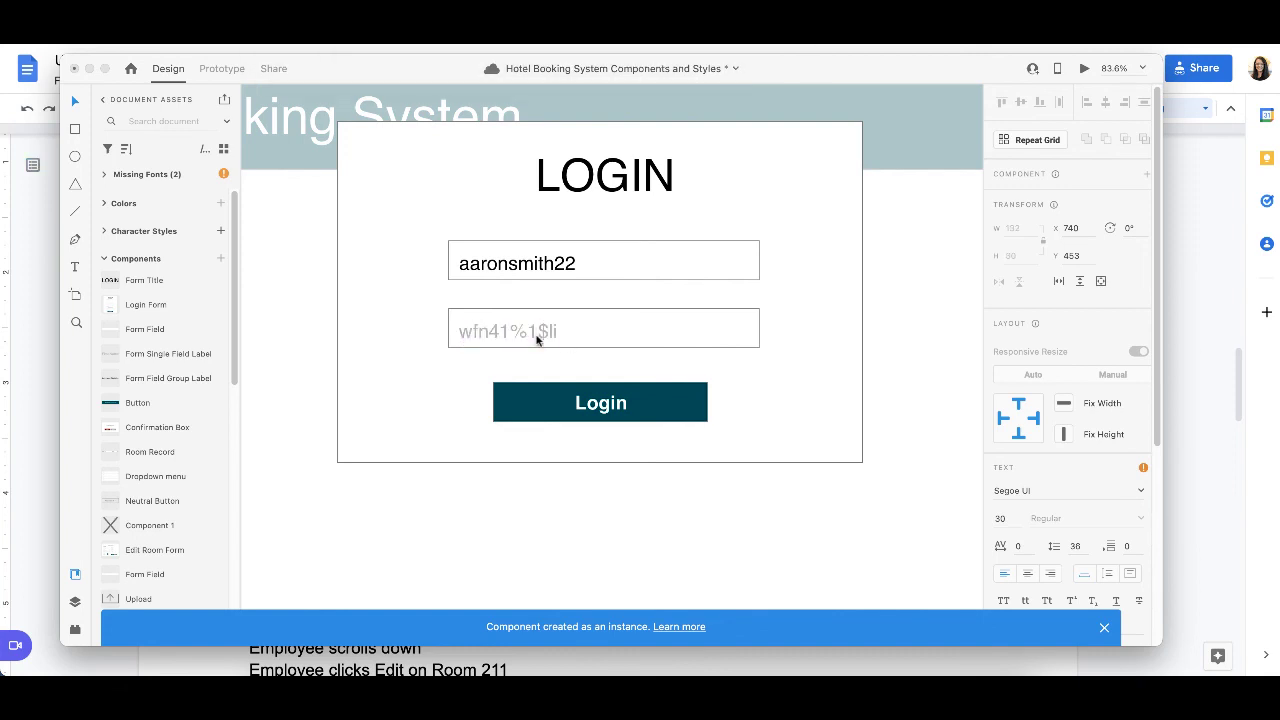
Step: Set the fill colour of the entered password text to black, #000000
scroll(1097, 512, down, 5)
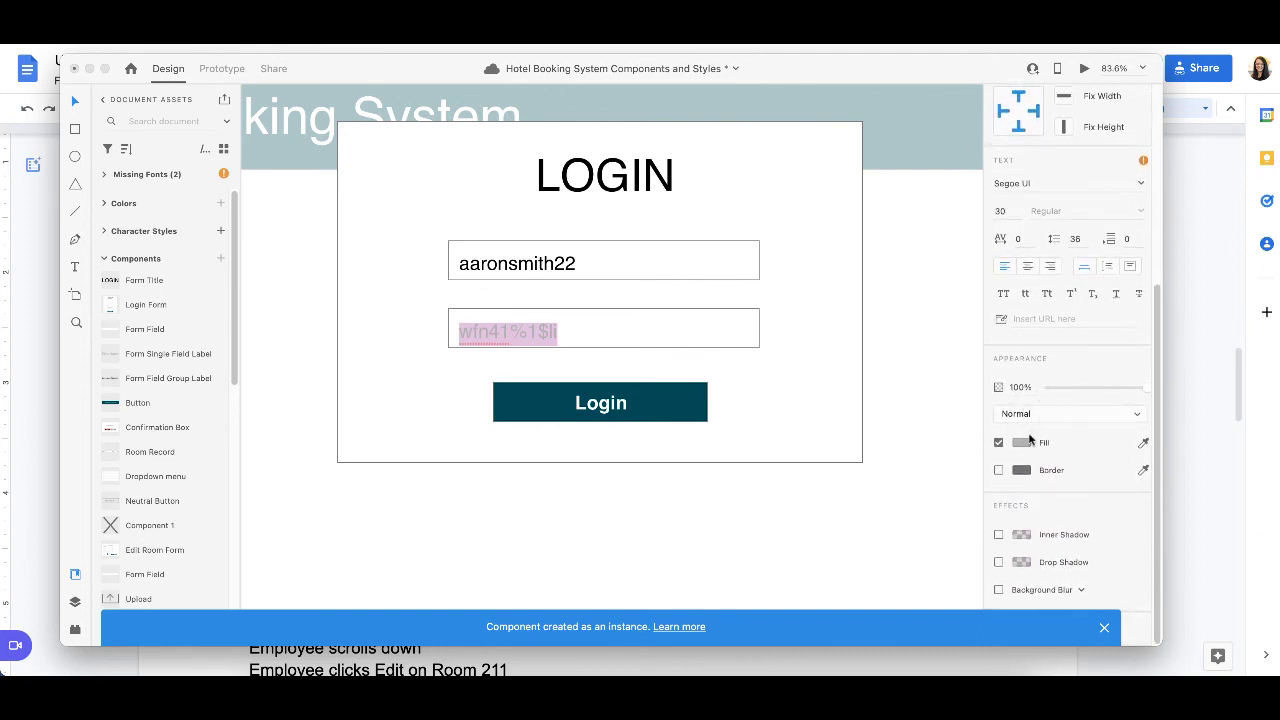
click(1020, 448)
click(1021, 442)
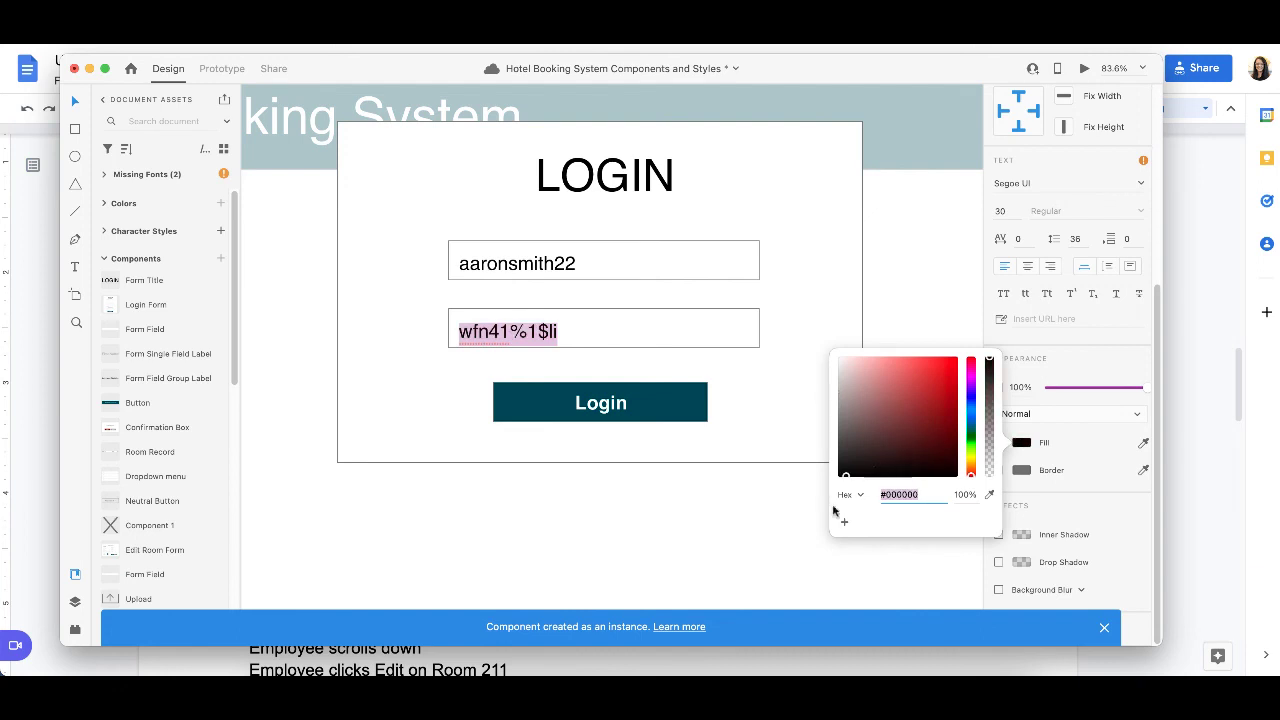
key(Escape)
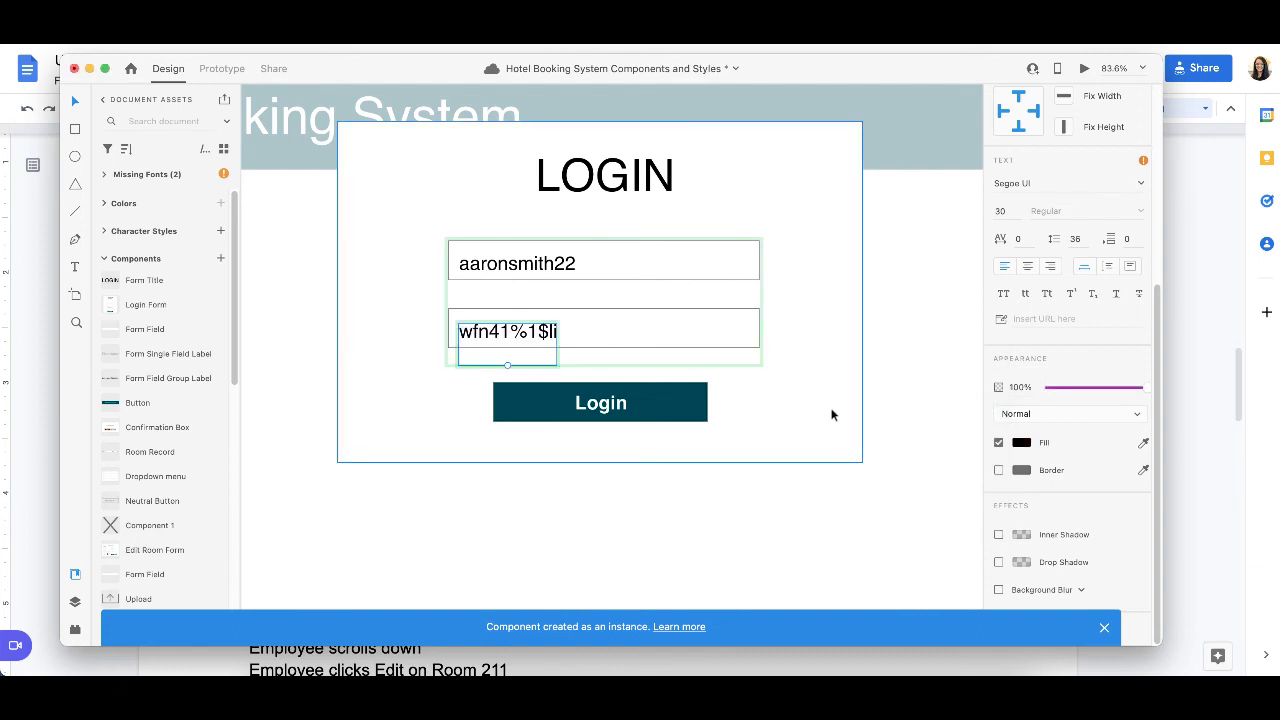
Step: Check the daily rate scenario in Google Docs for the action following password entry, and return to the login form design
key(super+Tab)
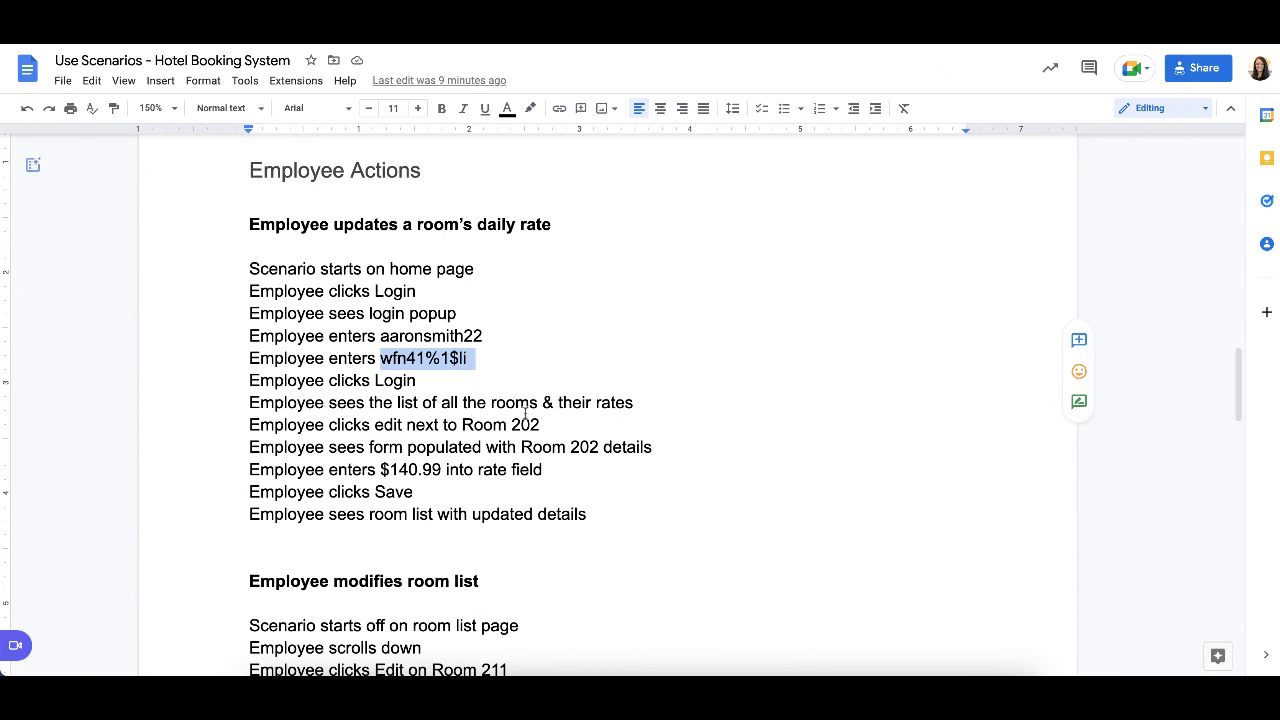
key(super+Tab)
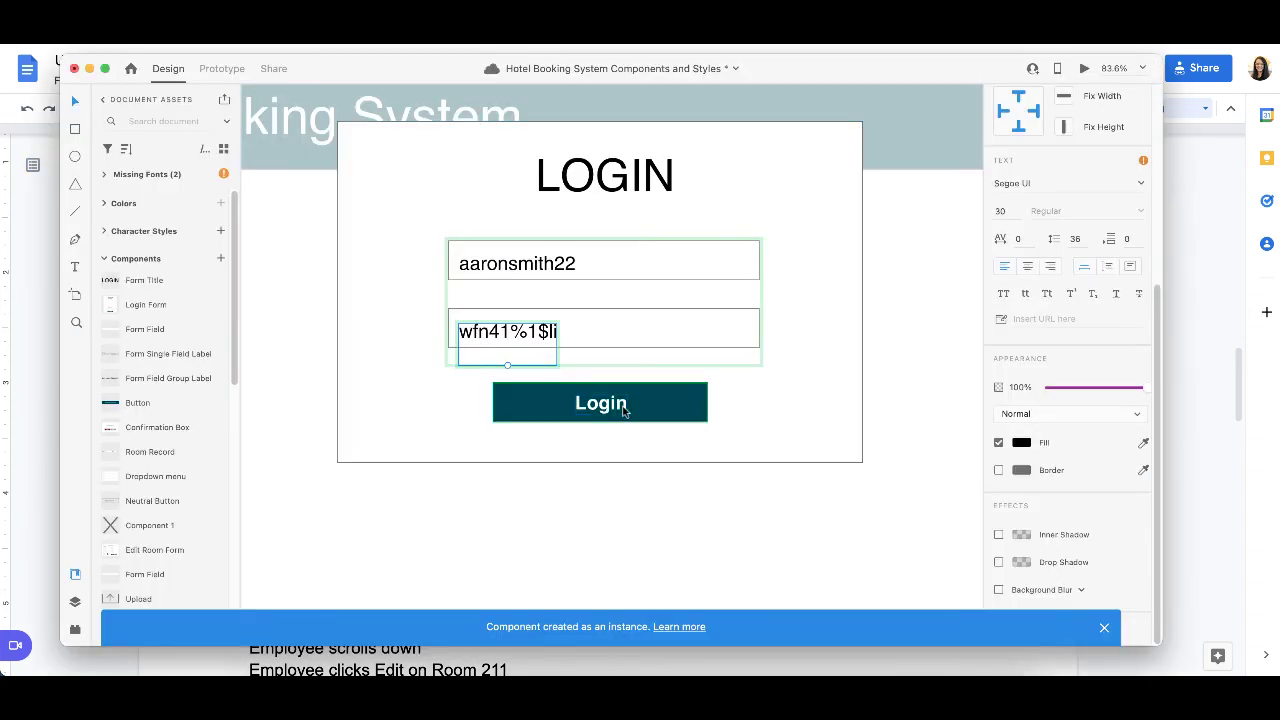